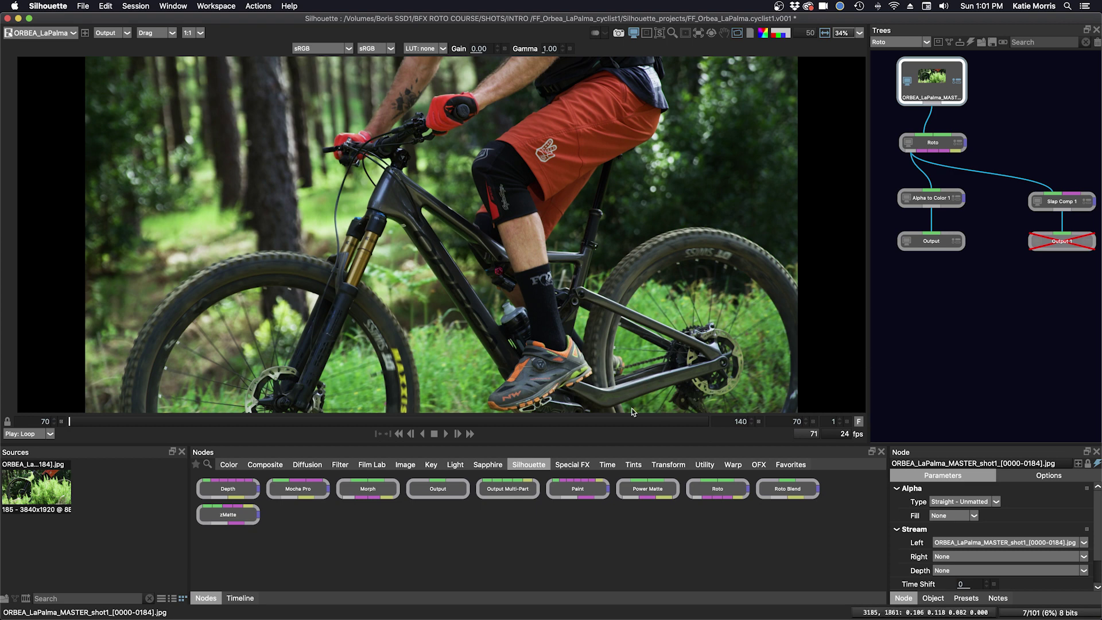
Step: Show the source clips as a named list and widen the Sources area to read full names
click(170, 603)
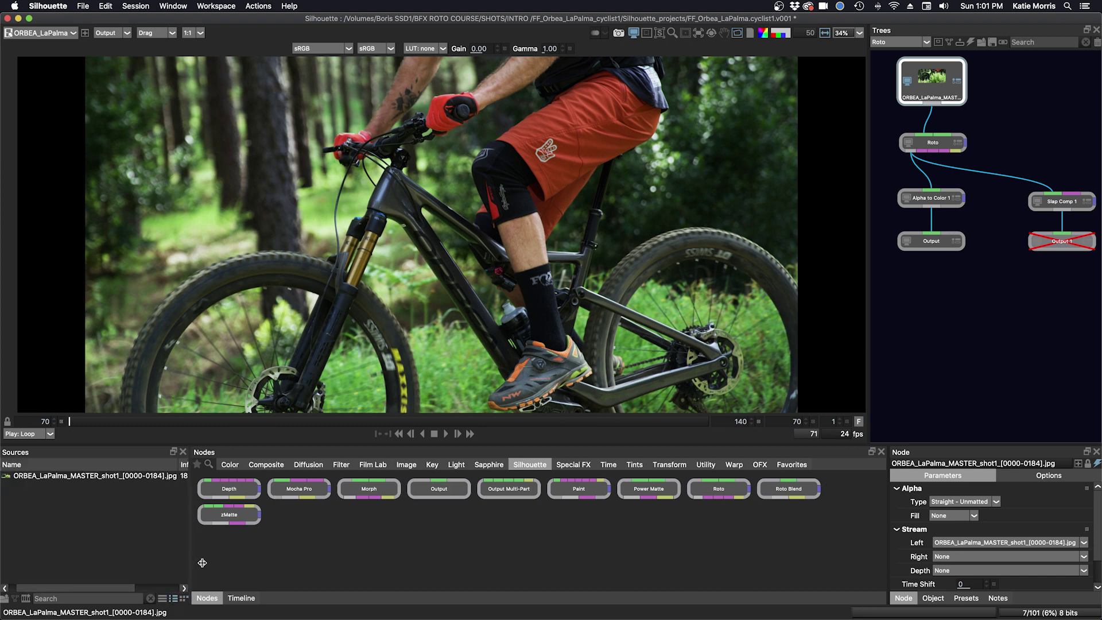
drag(202, 562, 238, 559)
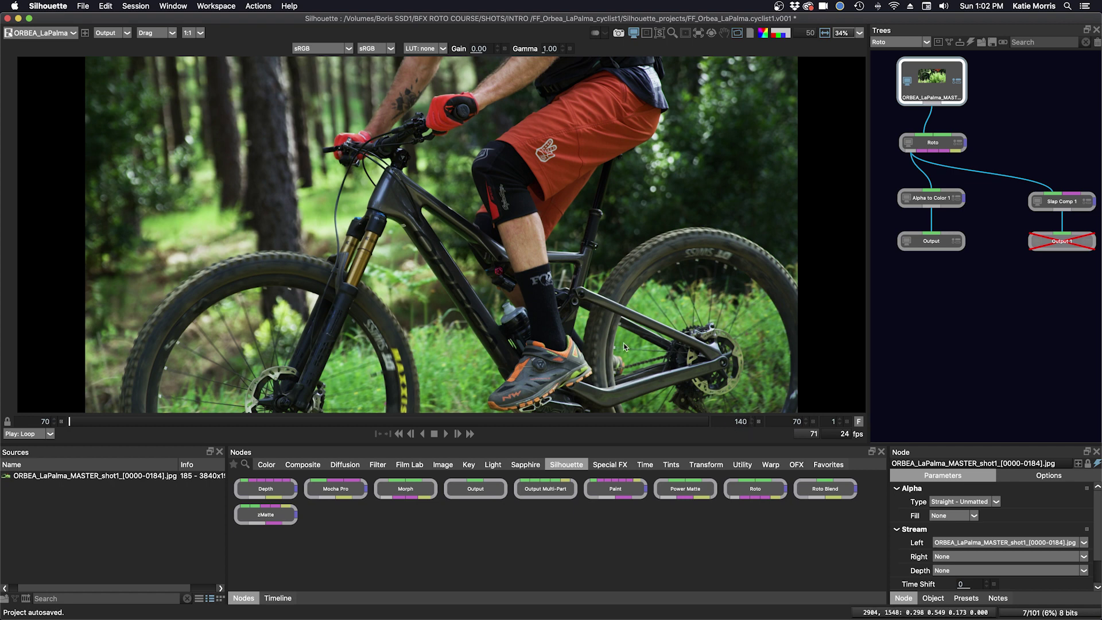
click(123, 8)
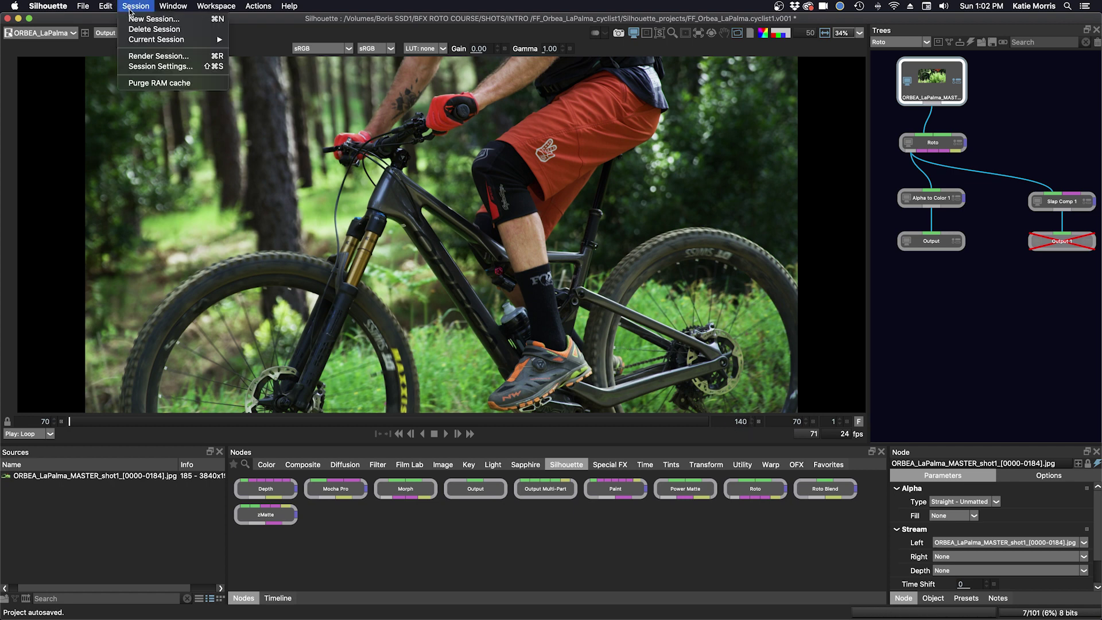
click(133, 67)
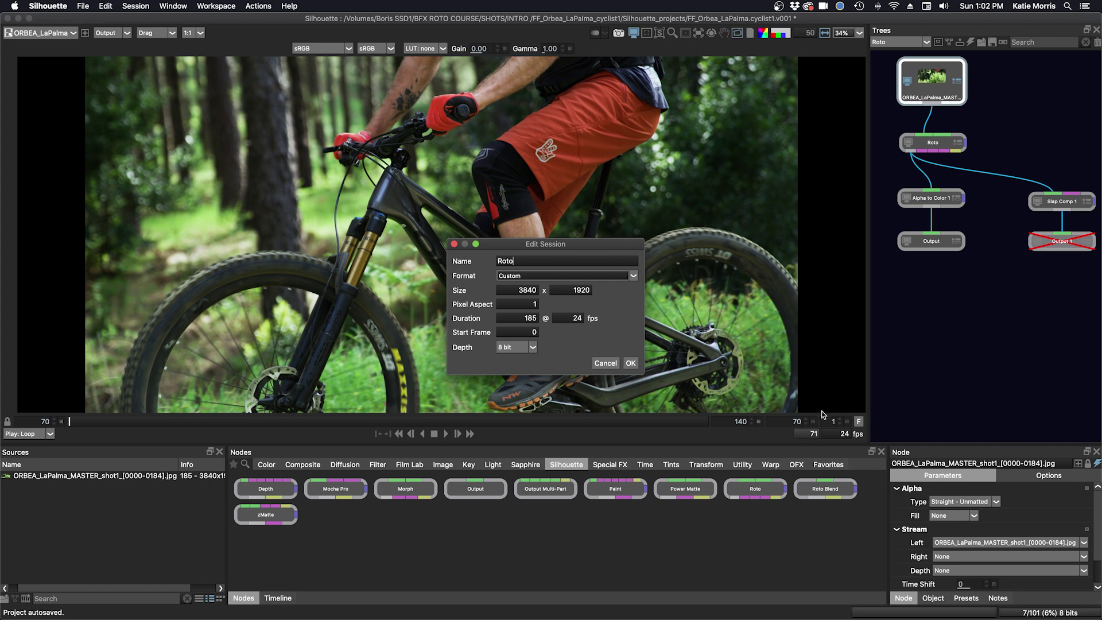
click(628, 363)
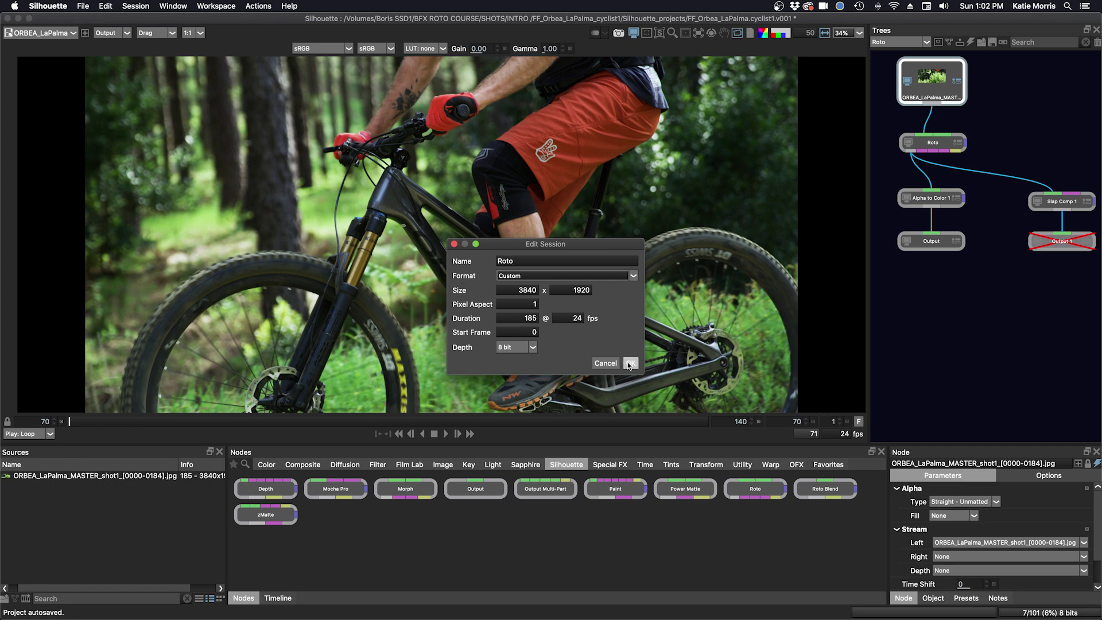
click(43, 422)
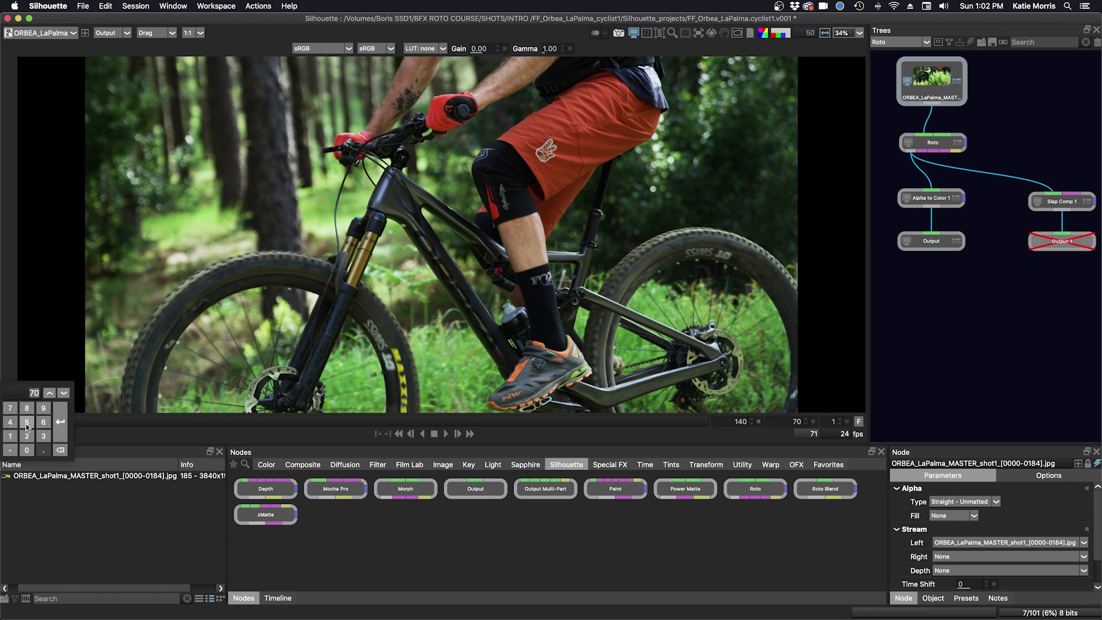
click(10, 409)
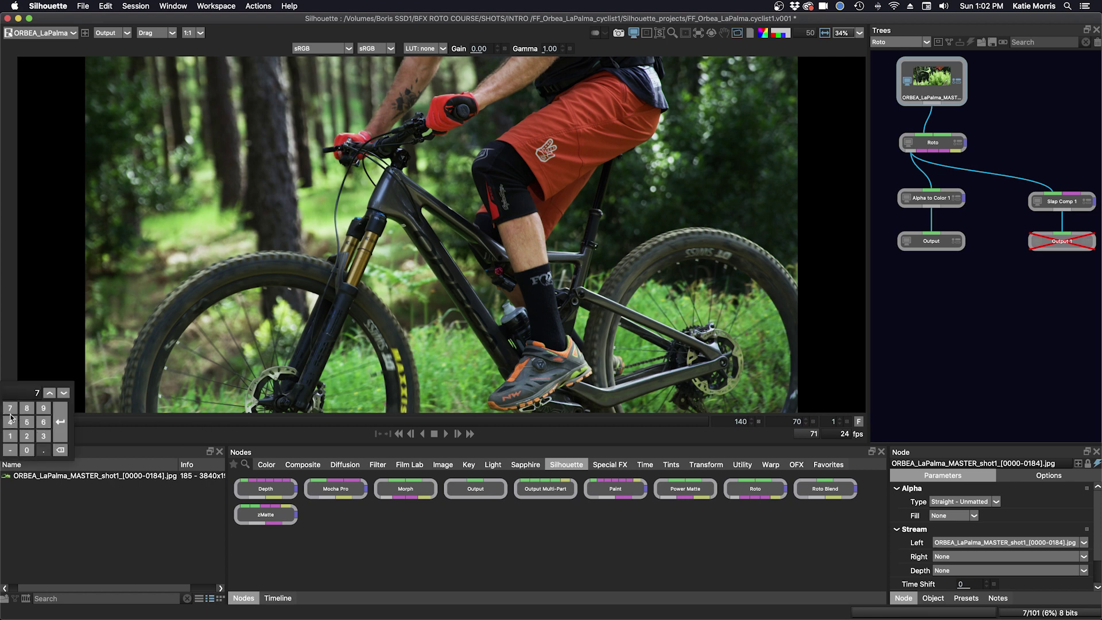
click(27, 450)
click(57, 426)
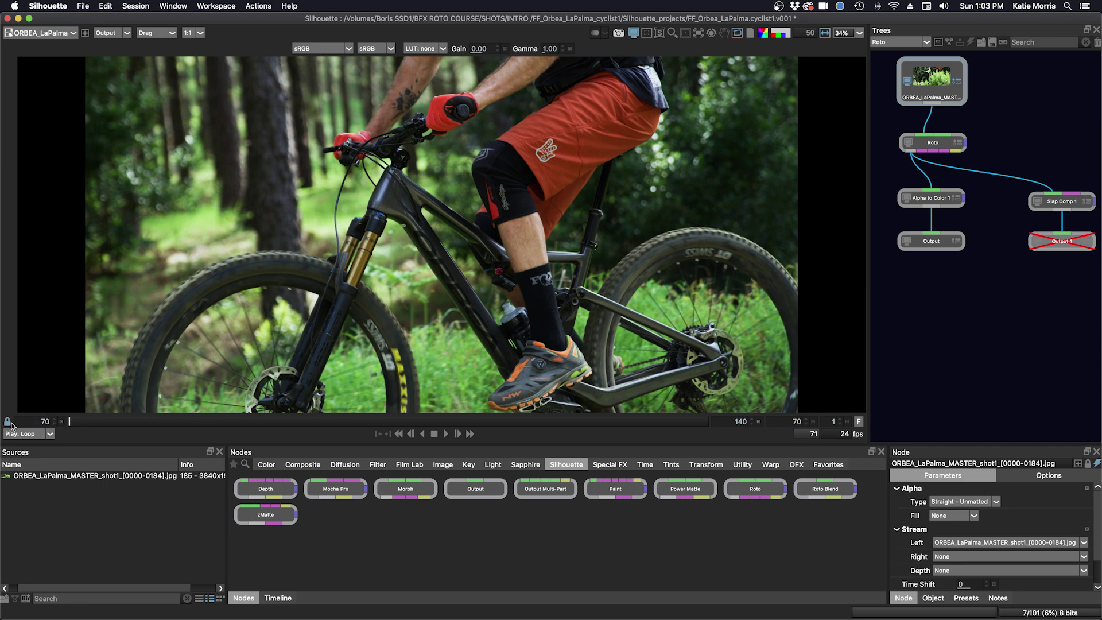
Step: Scrub to a later frame, then re-enter 70 as the frame value on the keypad
mouse_move(41, 424)
mouse_down()
mouse_move(25, 420)
mouse_move(50, 426)
mouse_up()
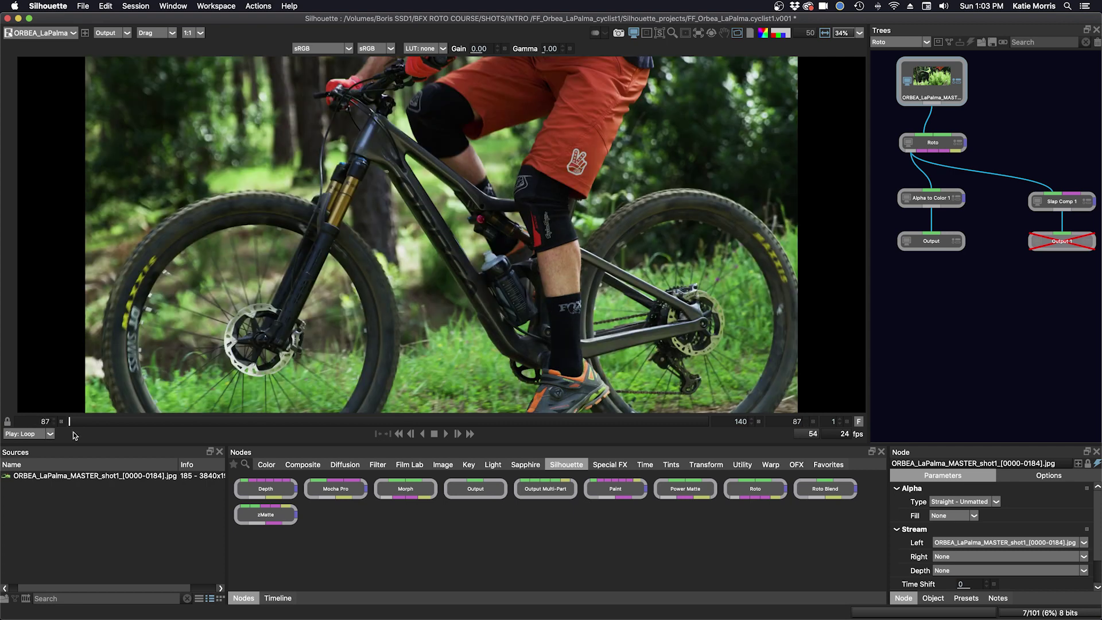
click(46, 422)
click(11, 410)
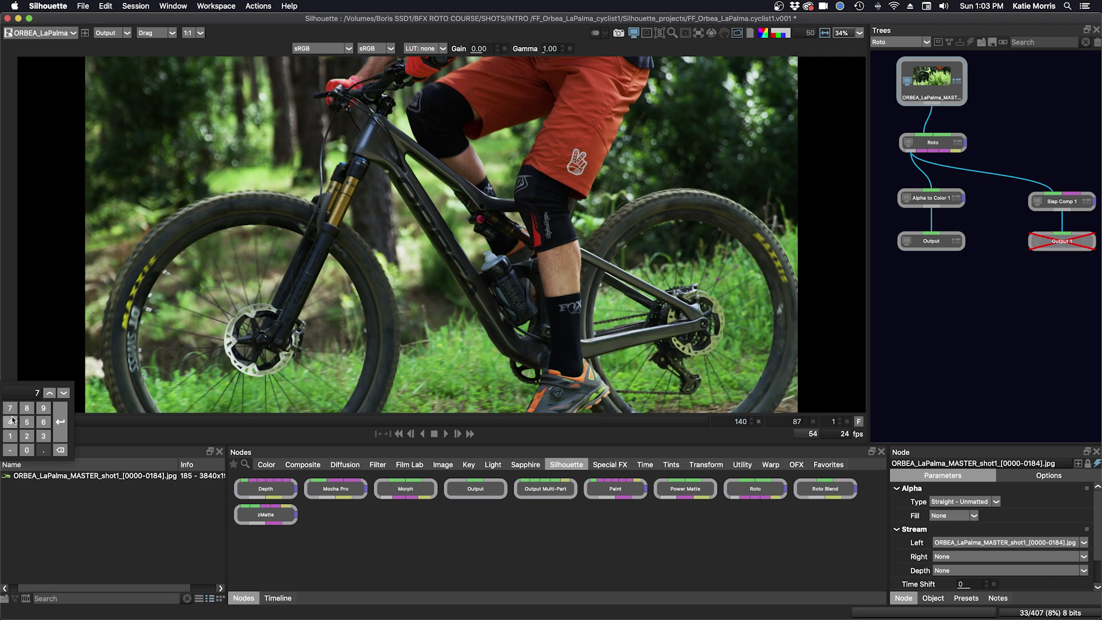
click(26, 449)
click(60, 433)
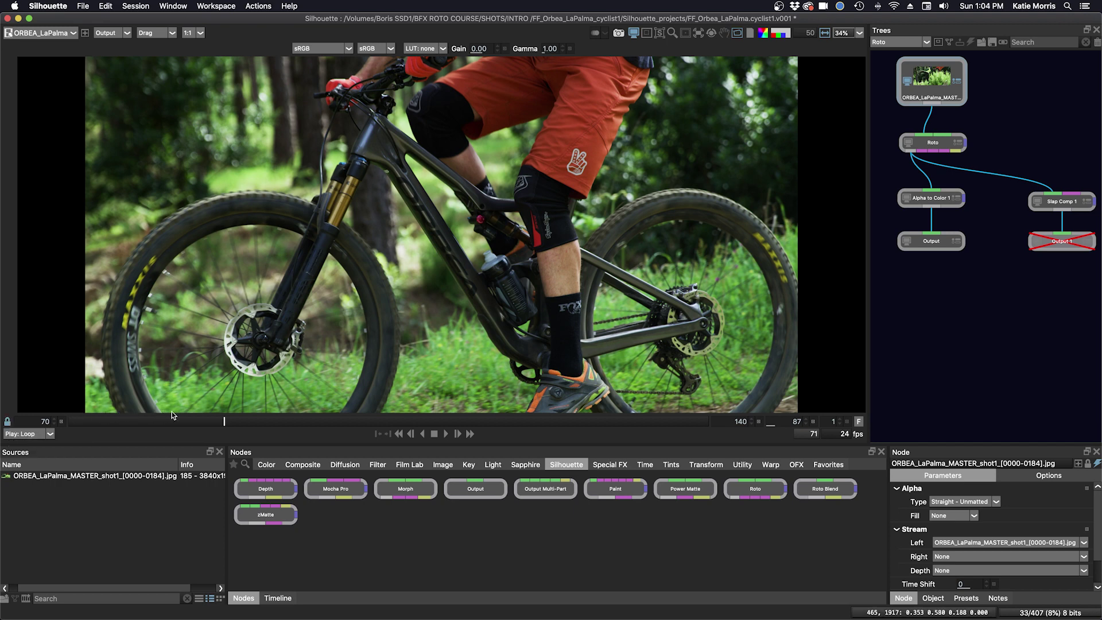
Step: Drag a Note node from the Utility nodes into the Trees panel and start editing its text
click(742, 466)
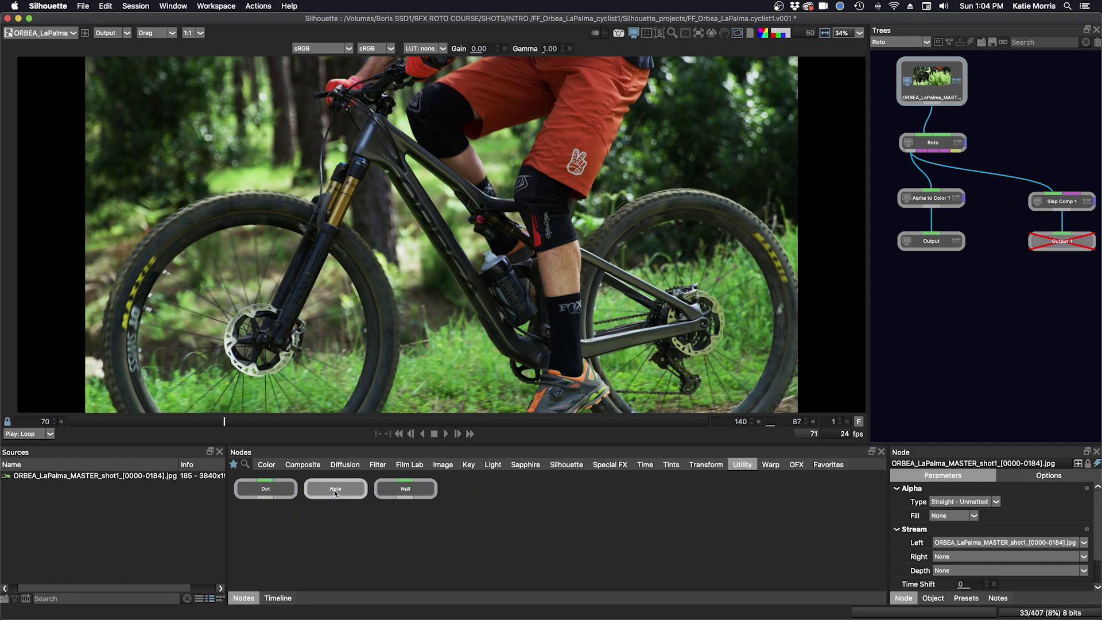
mouse_move(333, 492)
mouse_down()
mouse_move(1027, 138)
mouse_move(1046, 110)
mouse_up()
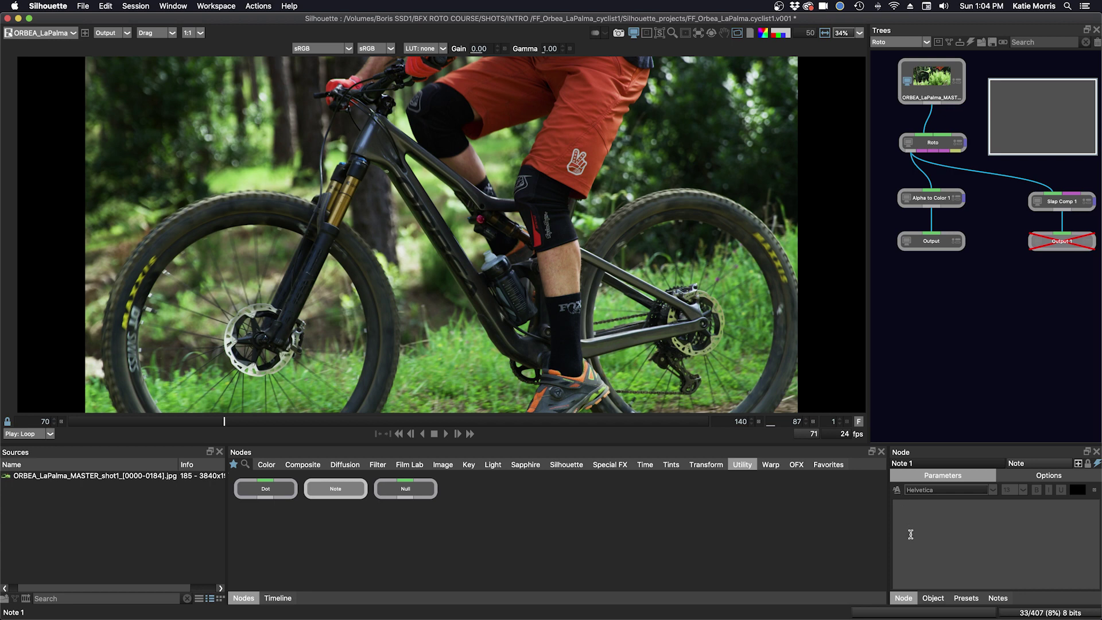
click(900, 500)
text(x)
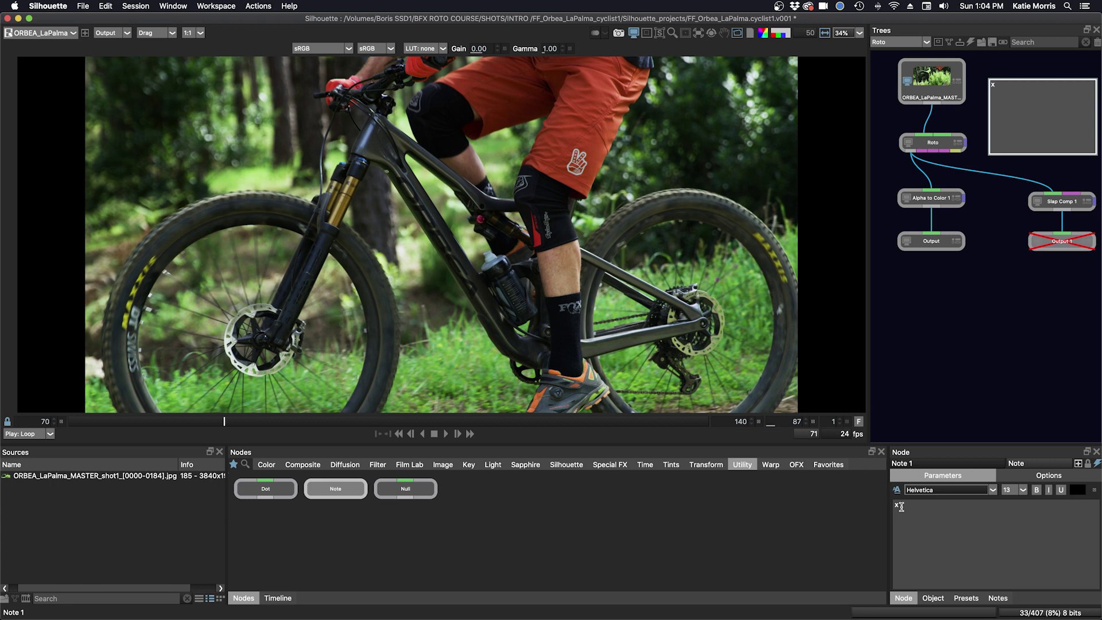
text(070 - x01)
text(40)
Step: Select the note's 'x0070 - x0140' text and set its font size to 18
drag(943, 506, 884, 505)
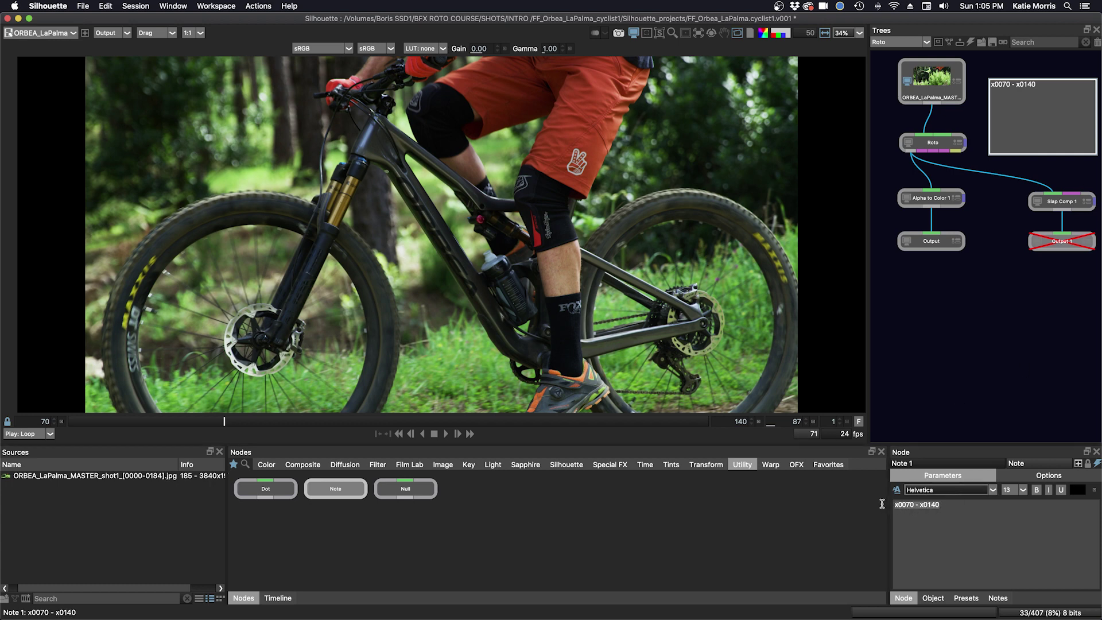
click(1023, 491)
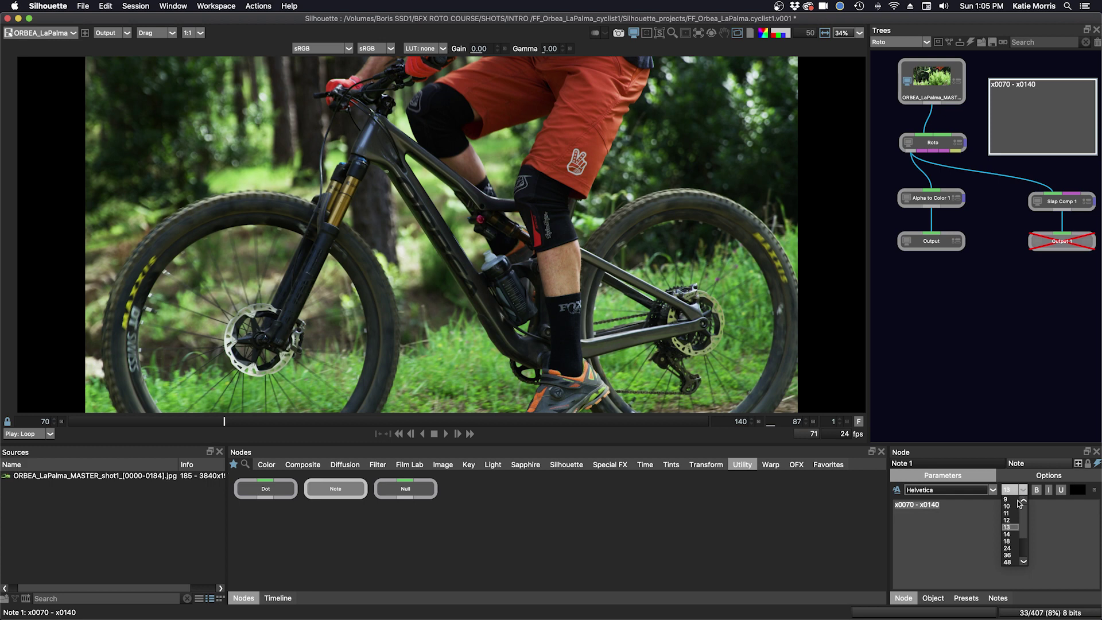
click(1007, 541)
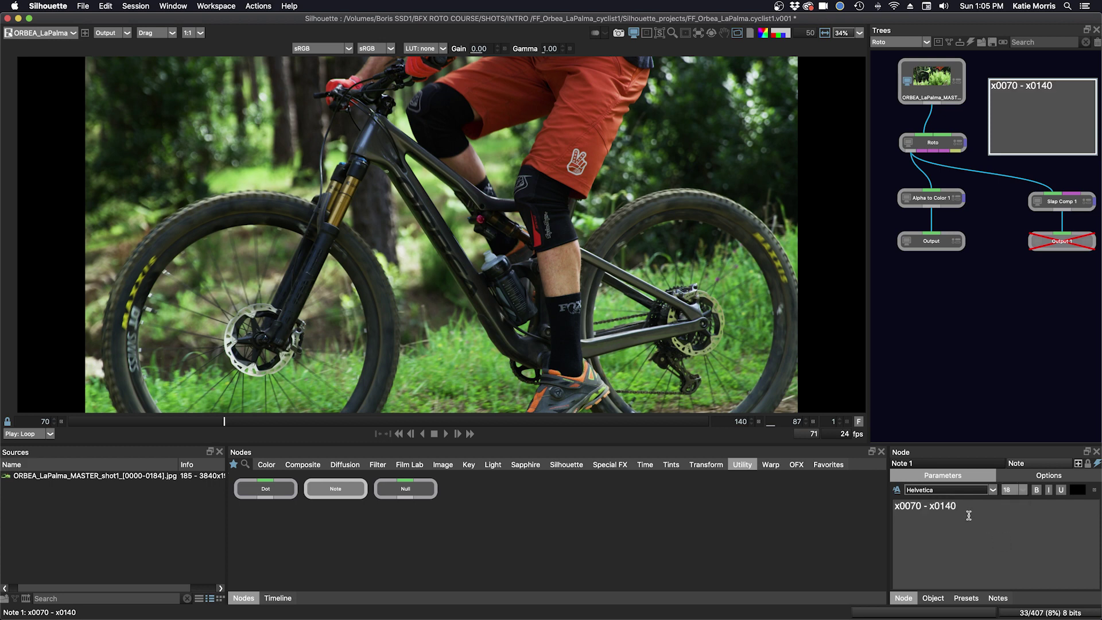
drag(960, 506, 886, 507)
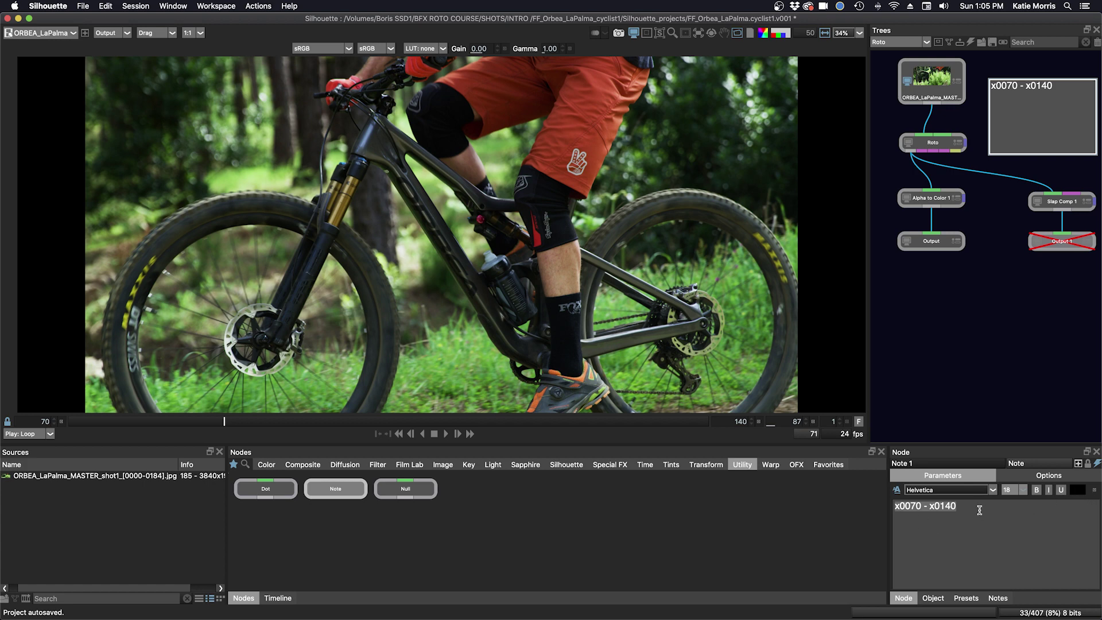
Step: Turn the note text green and add '1. roto cyclist, separate body parts' and '2. roto bicycle, separate parts'
click(1076, 490)
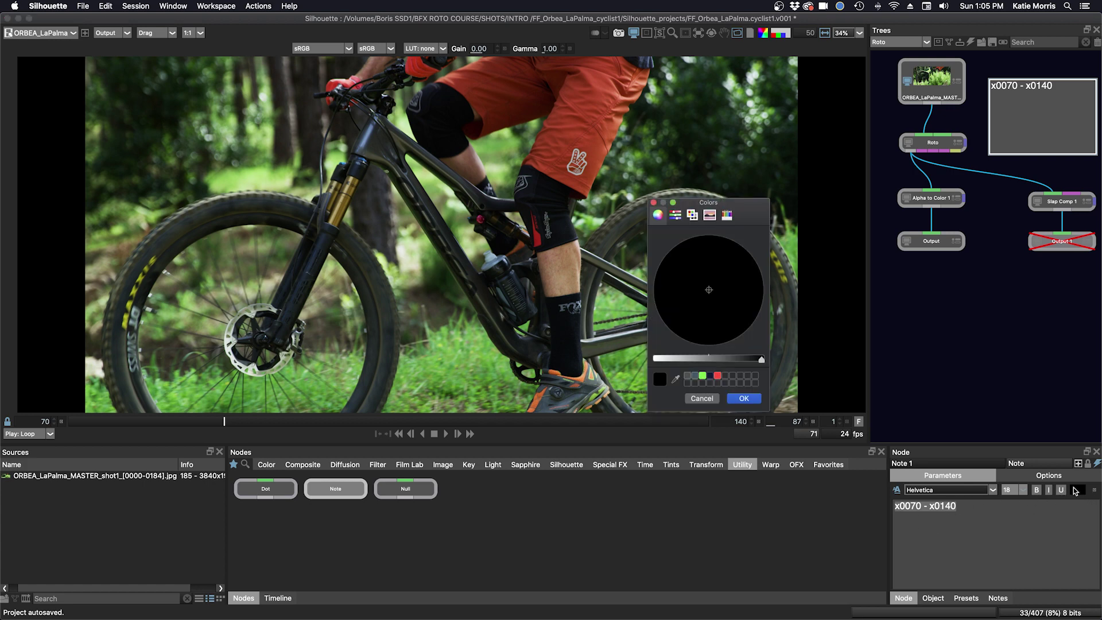
click(703, 376)
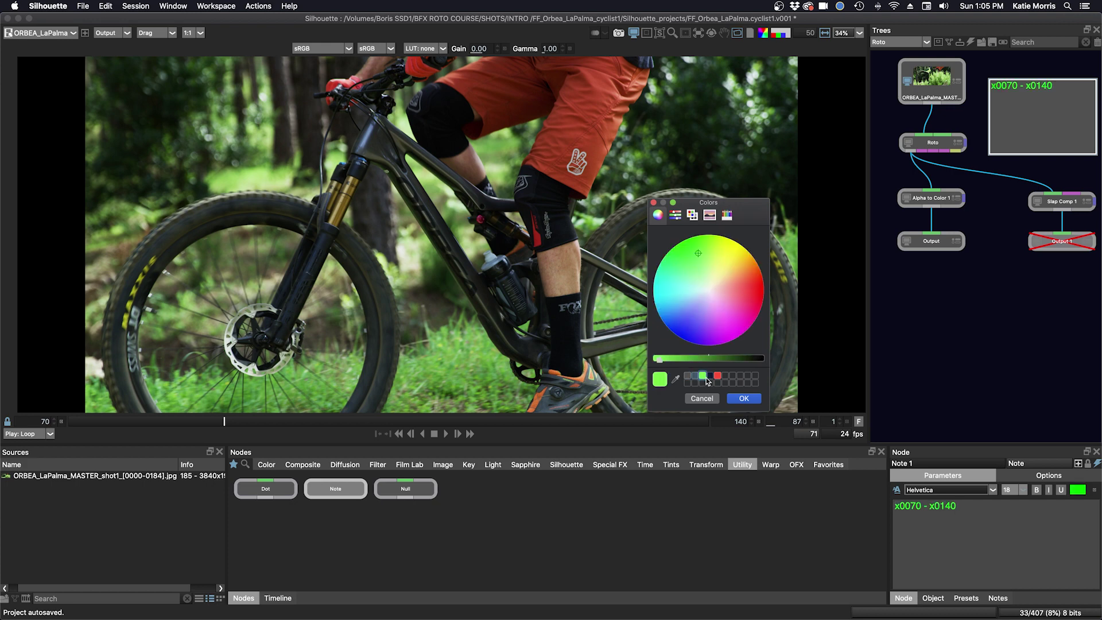
click(743, 399)
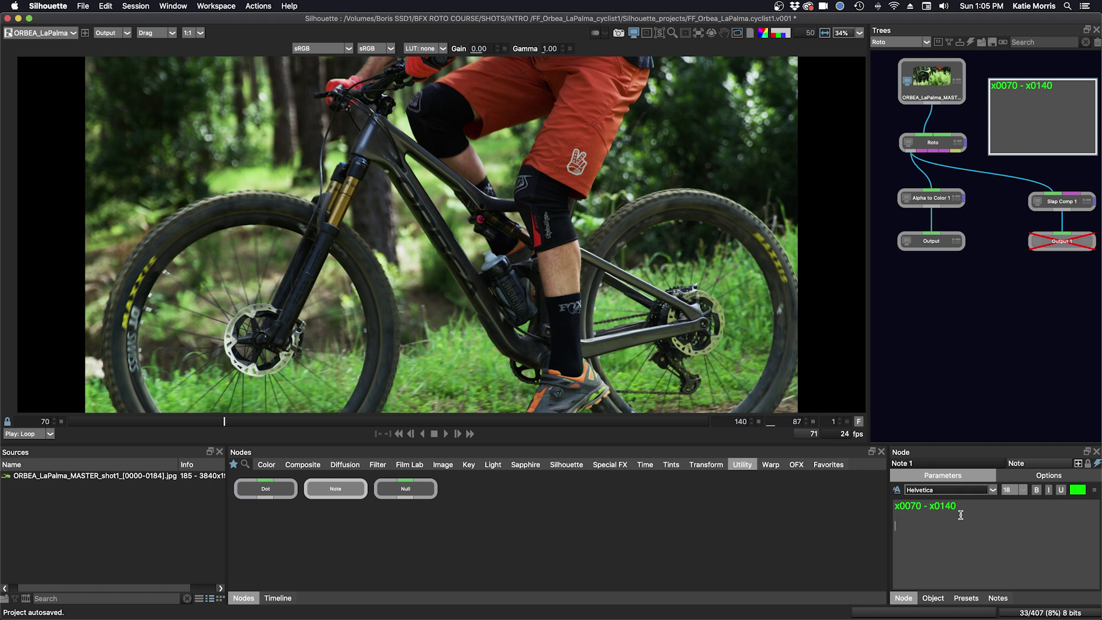
text(1. )
text(roto cyclis)
text(t, separate body parts)
key(Return)
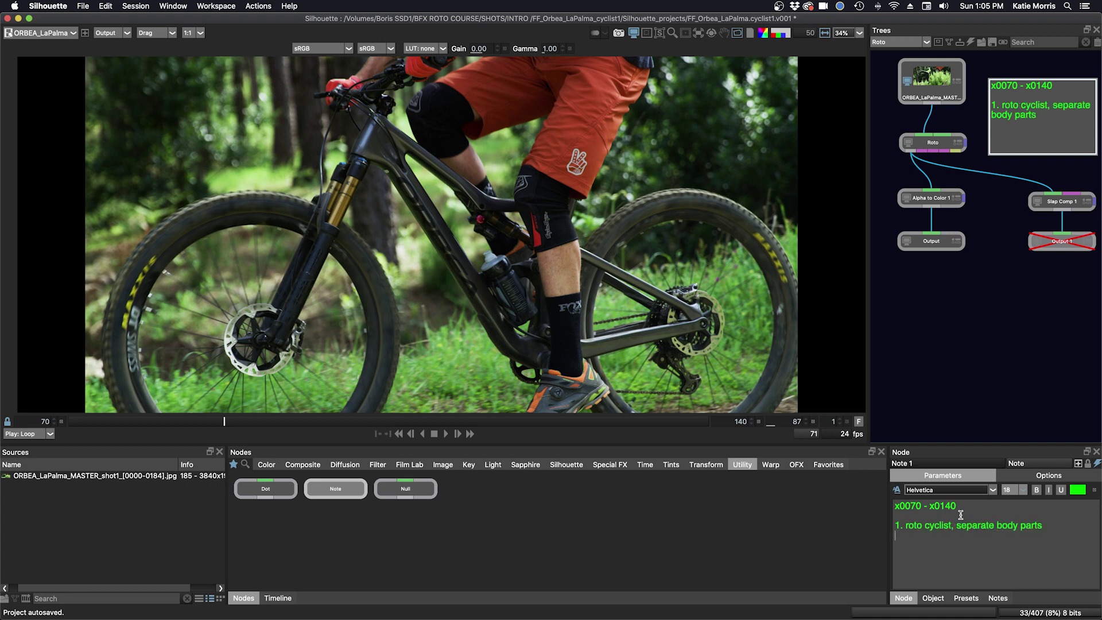
text(2. roto bi)
key(BackSpace)
text(icycle, separate)
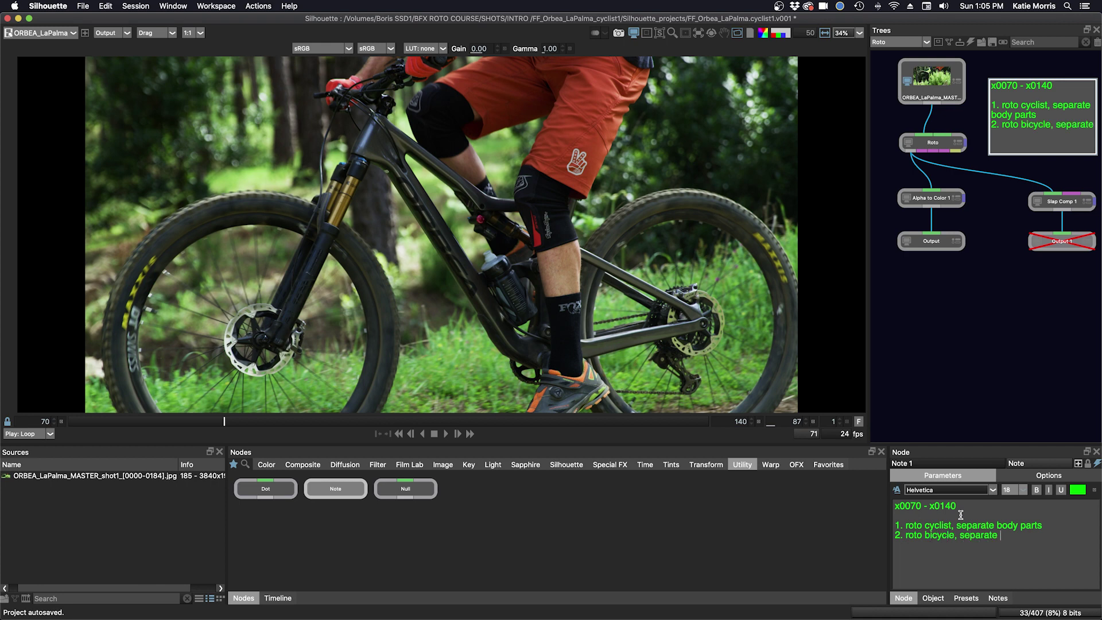
text( parts)
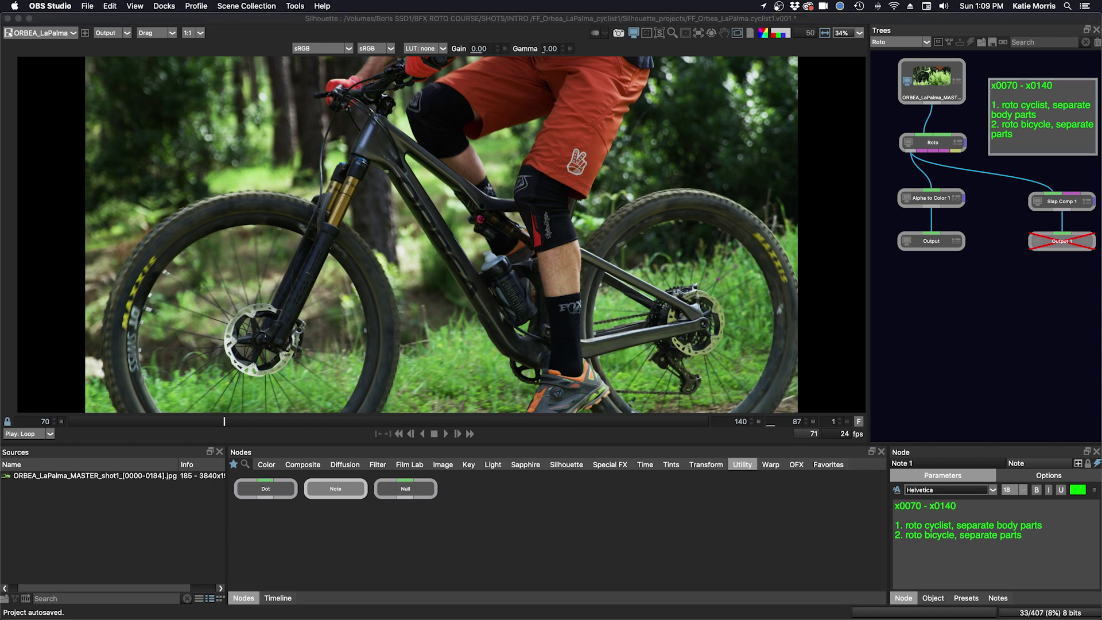
Step: Colour the two task lines white and the x0070 - x0140 heading green
drag(1029, 543, 883, 519)
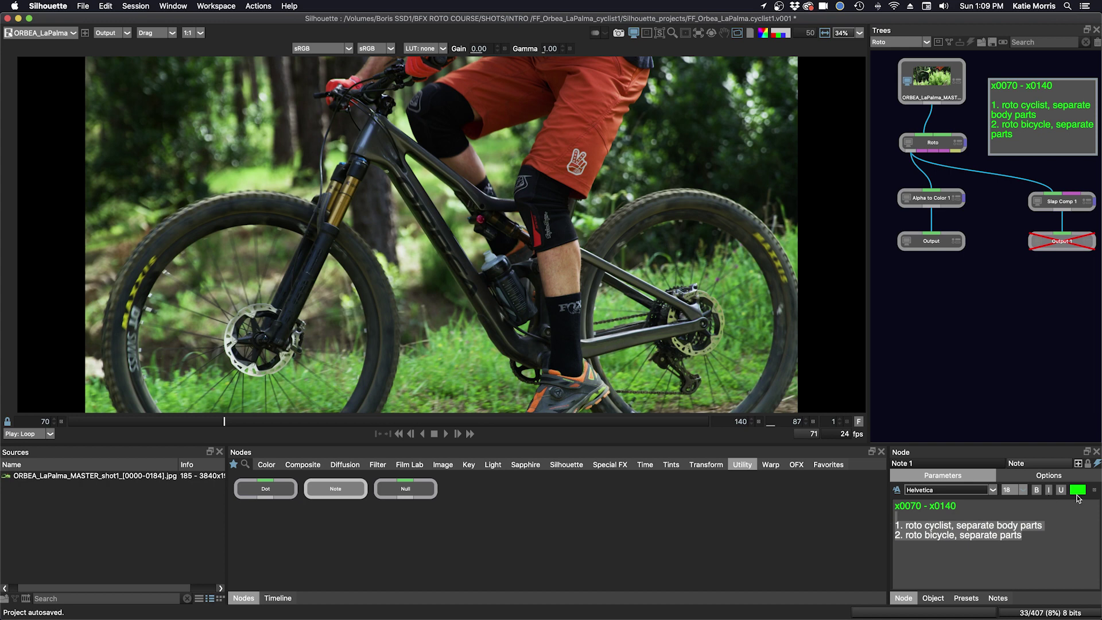
click(1077, 491)
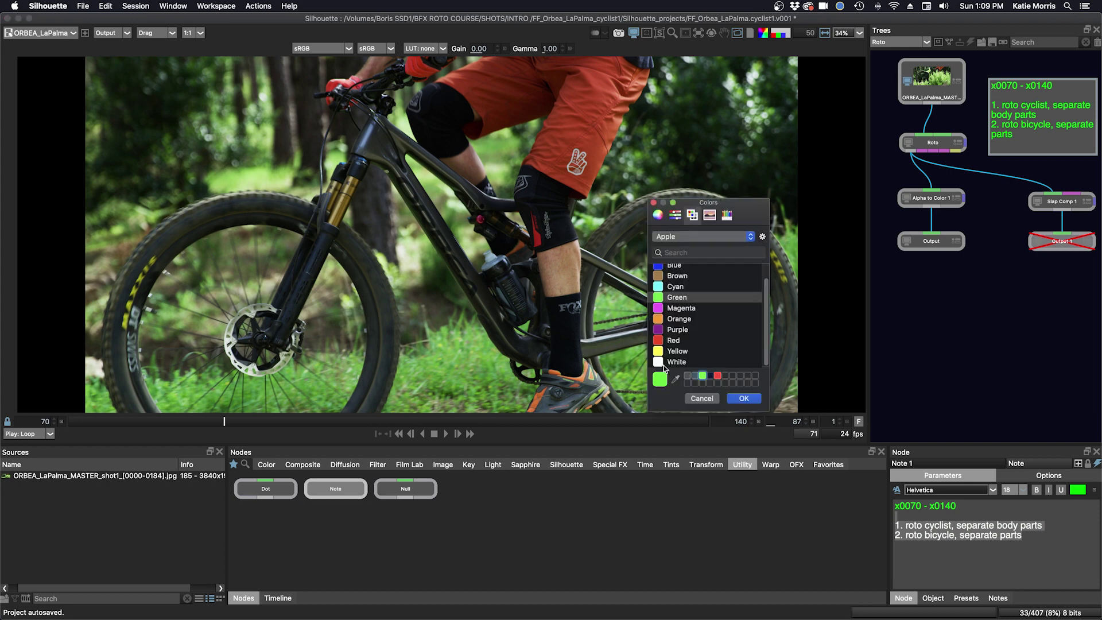
click(660, 363)
click(739, 399)
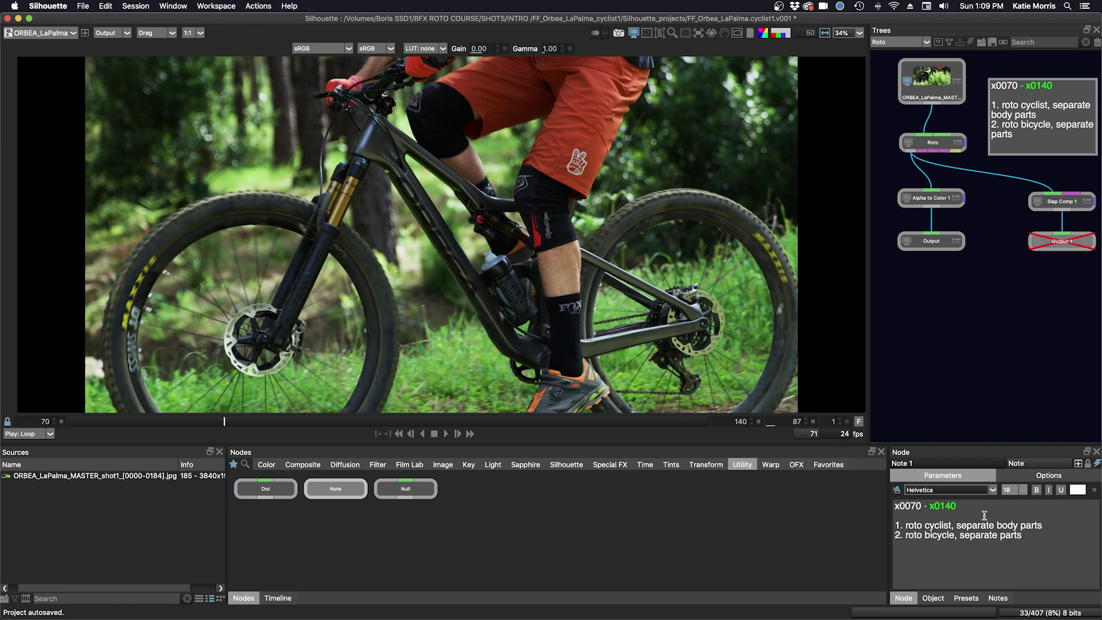
drag(956, 506, 895, 508)
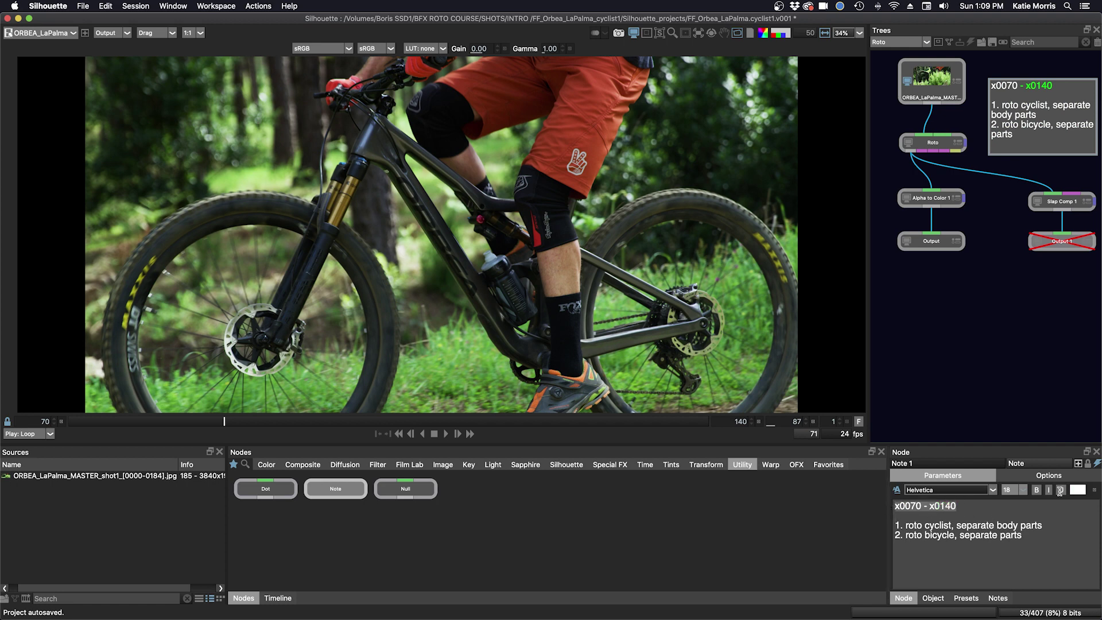
click(1078, 490)
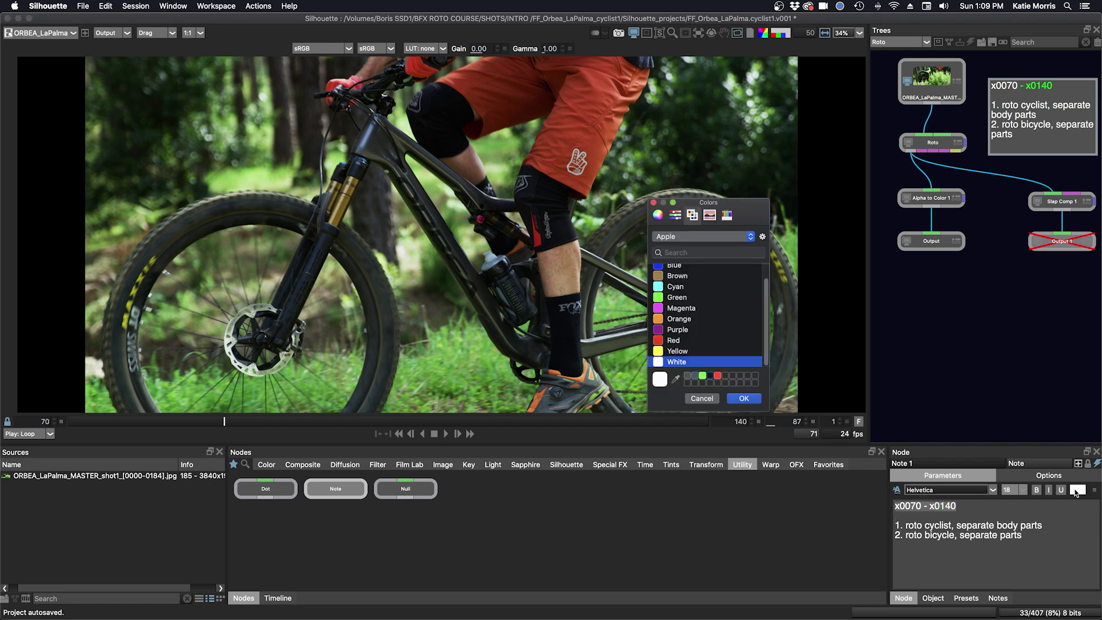
click(704, 376)
click(744, 398)
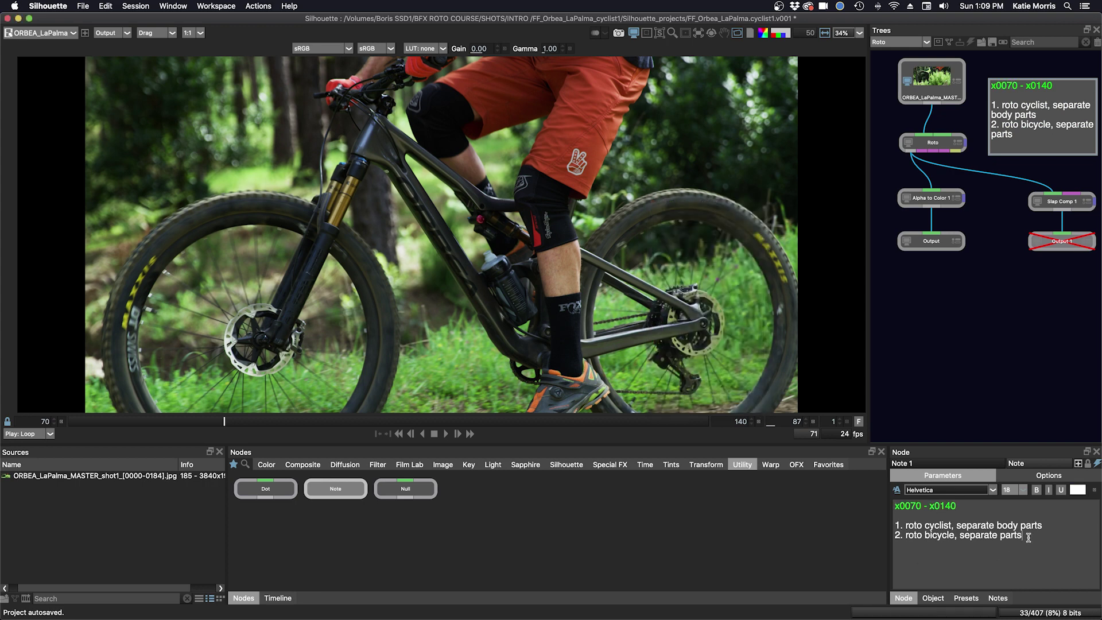
Step: Set the task lines to size 14 and add a blank line between them
drag(1028, 536, 931, 522)
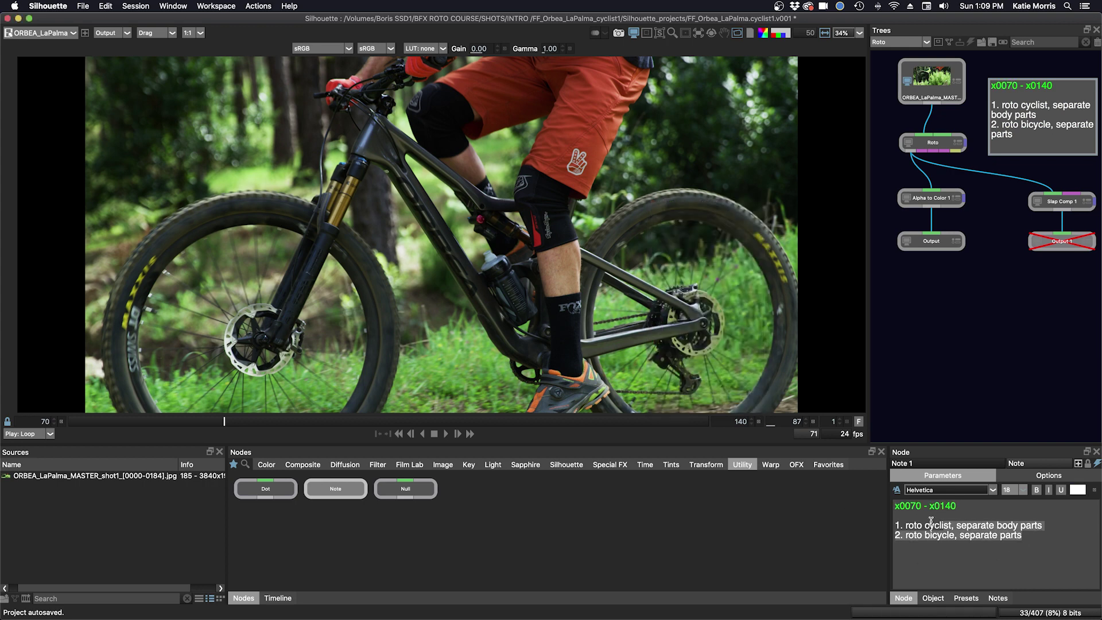
click(1021, 492)
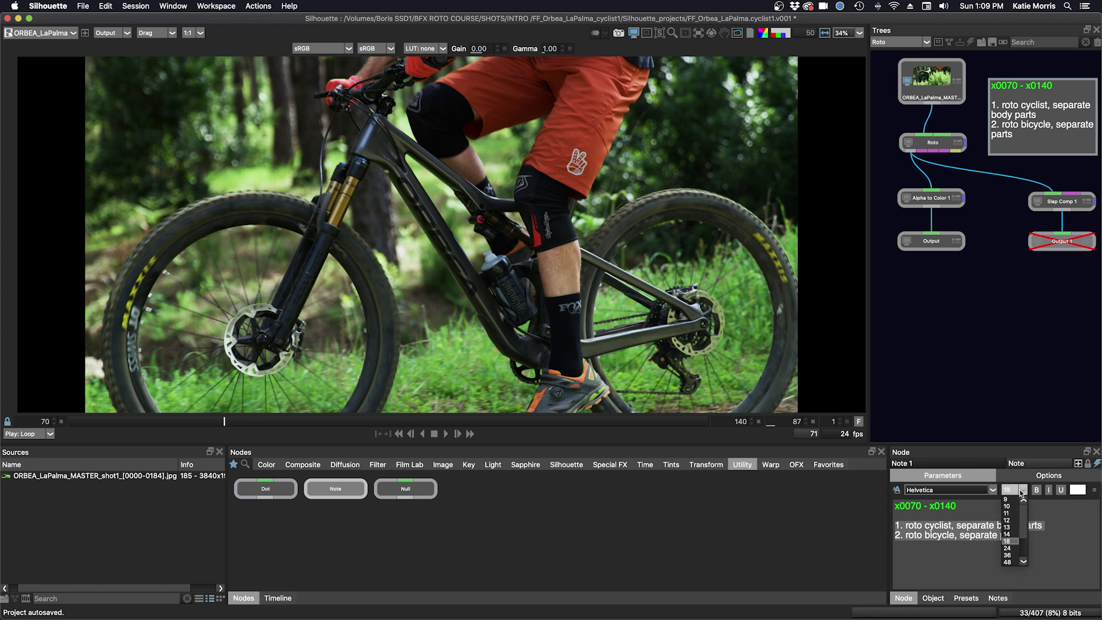
click(1008, 534)
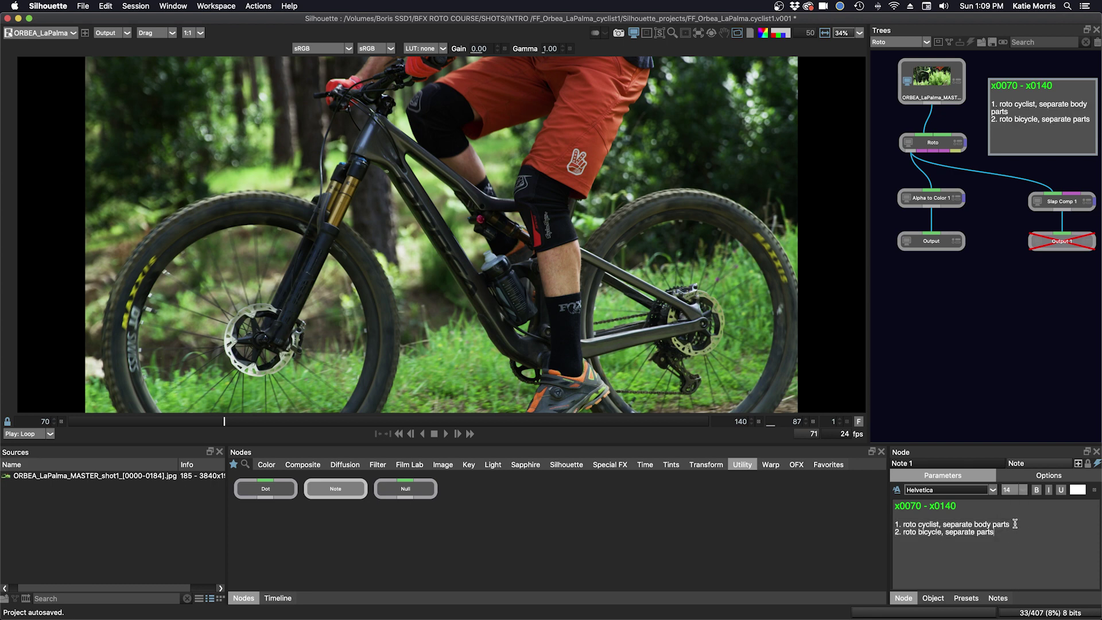
click(1015, 524)
key(Return)
click(1024, 563)
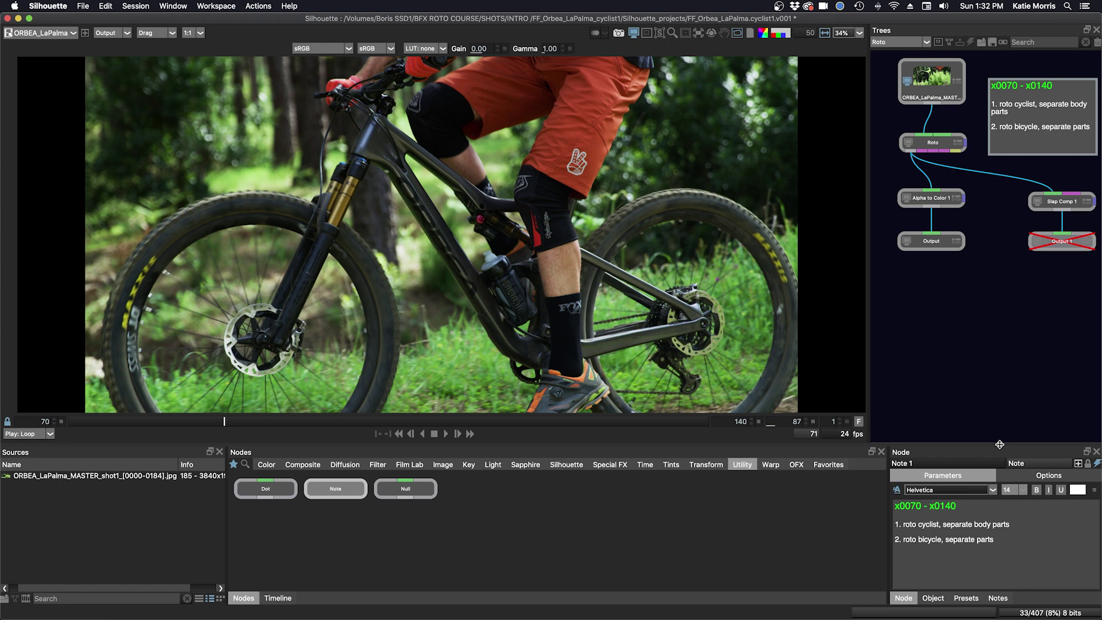
Step: Drag the splitter below the viewer down slightly to make the viewer larger
drag(1000, 445, 993, 453)
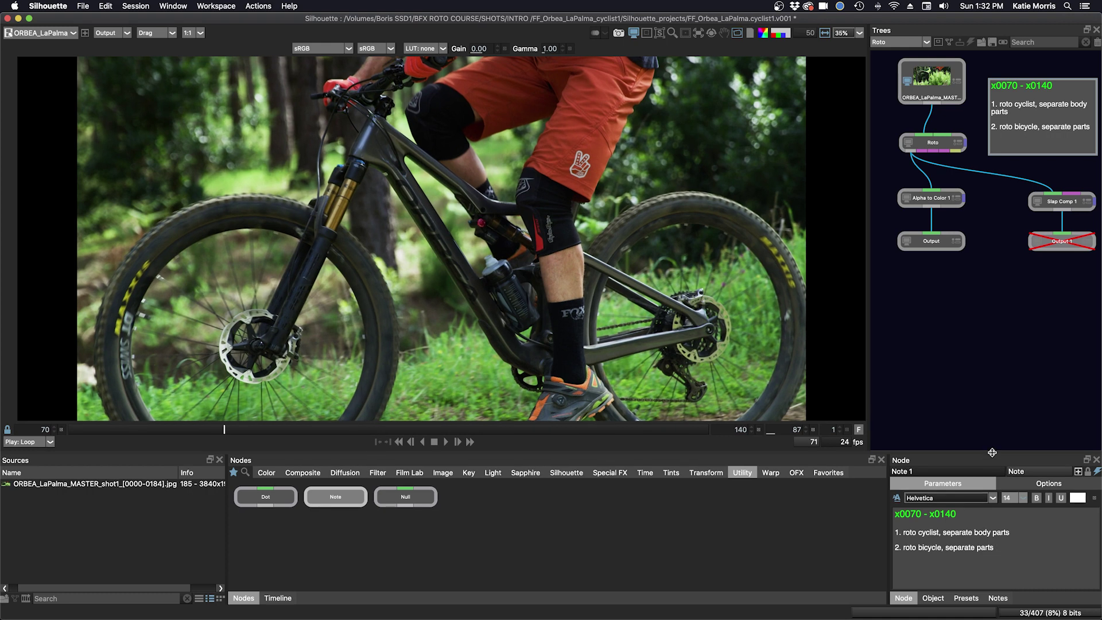
Step: Open the Roto node and re-dock the Object List at the top right beside Trees
click(936, 146)
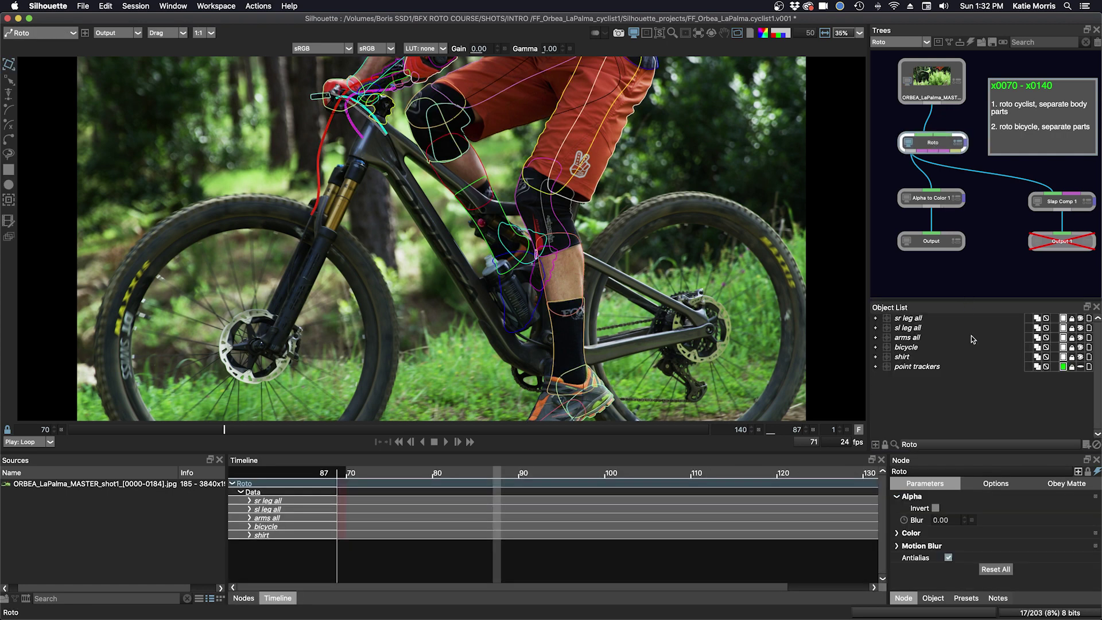
click(1087, 307)
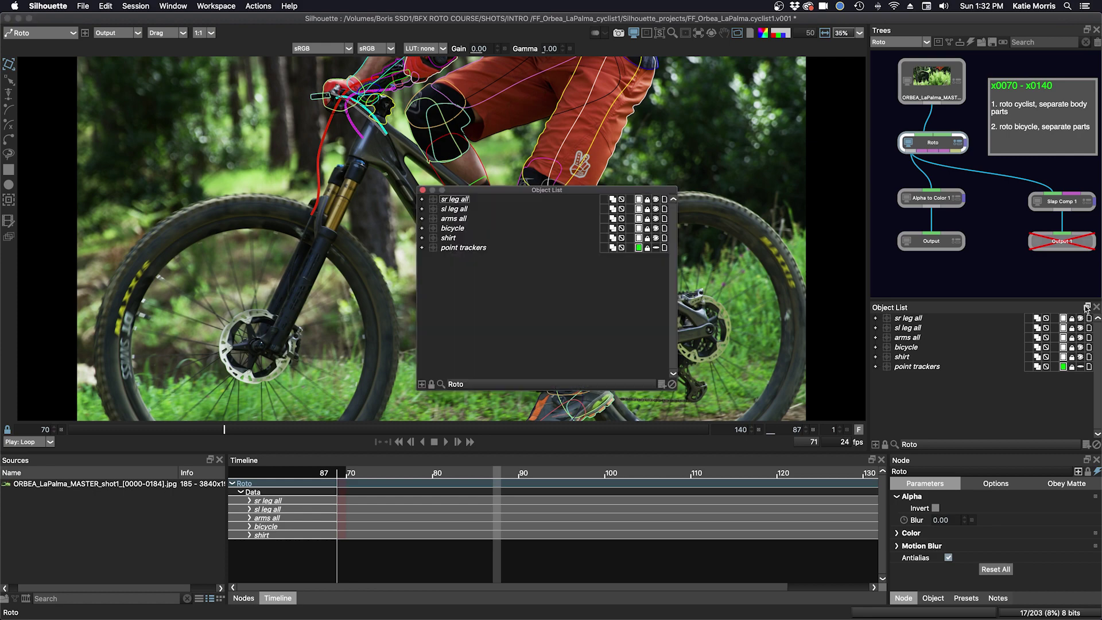
mouse_move(533, 190)
mouse_down()
mouse_move(615, 201)
mouse_move(559, 145)
mouse_move(475, 183)
mouse_move(835, 189)
mouse_move(874, 183)
mouse_move(715, 178)
mouse_move(908, 166)
mouse_move(869, 171)
mouse_move(884, 168)
mouse_move(847, 211)
mouse_move(881, 212)
mouse_up()
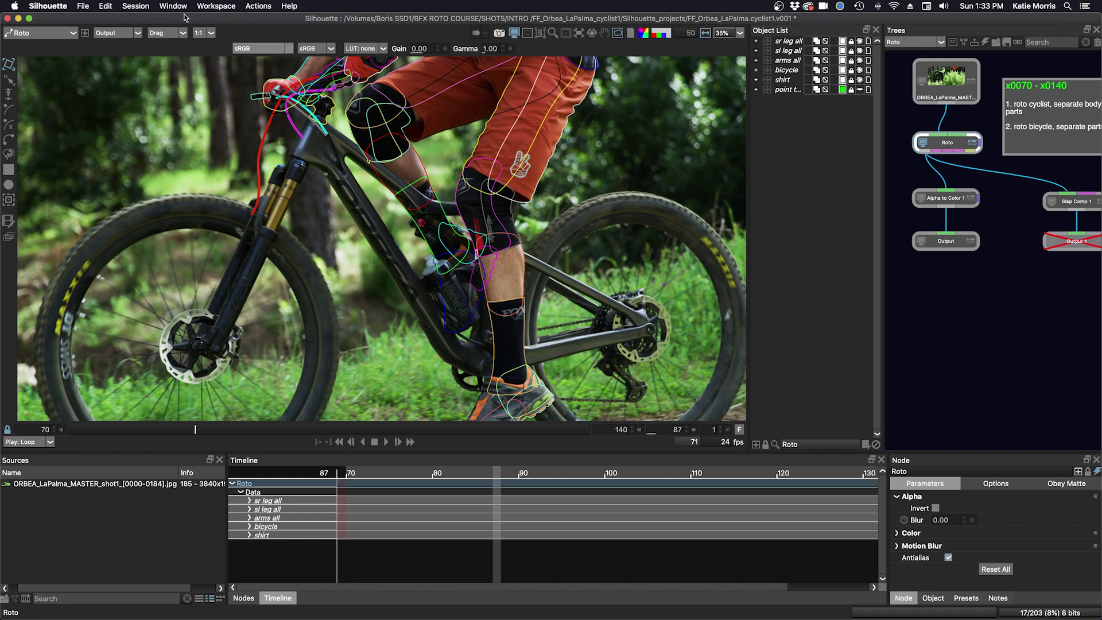
Step: Save the current panel layout with Workspace > Save Workspace and confirm it
click(214, 7)
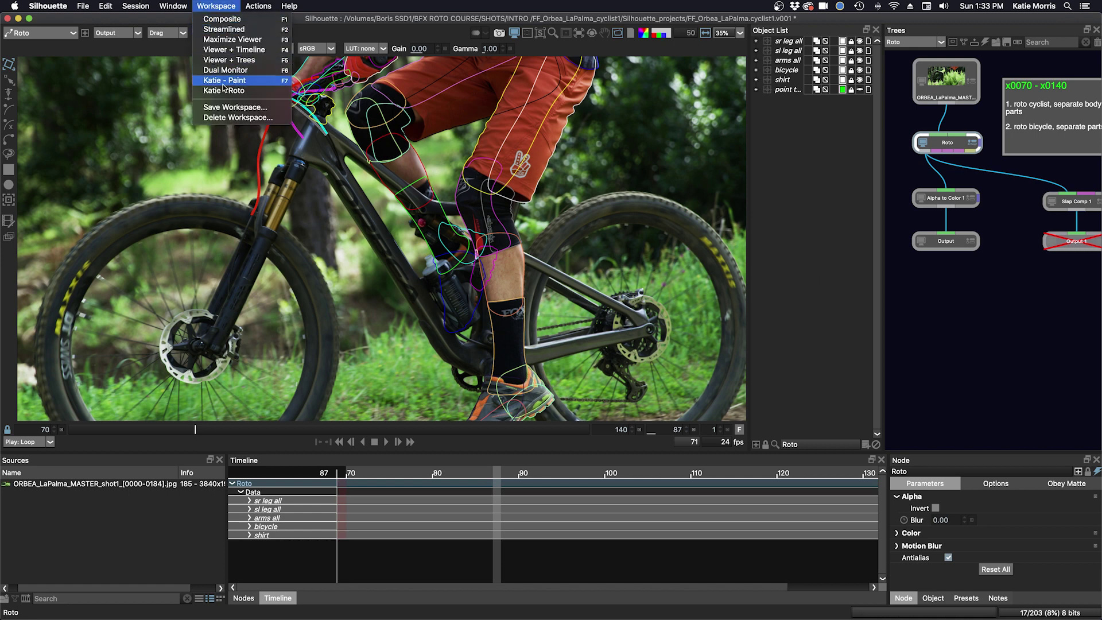
click(222, 107)
text(Katie - roto 2)
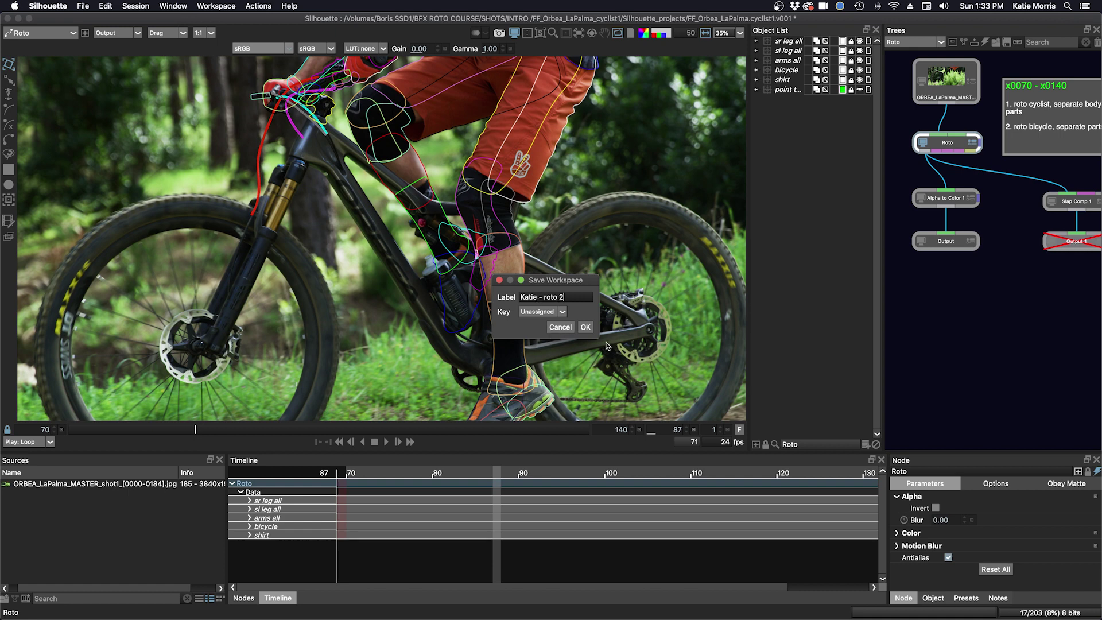
click(587, 330)
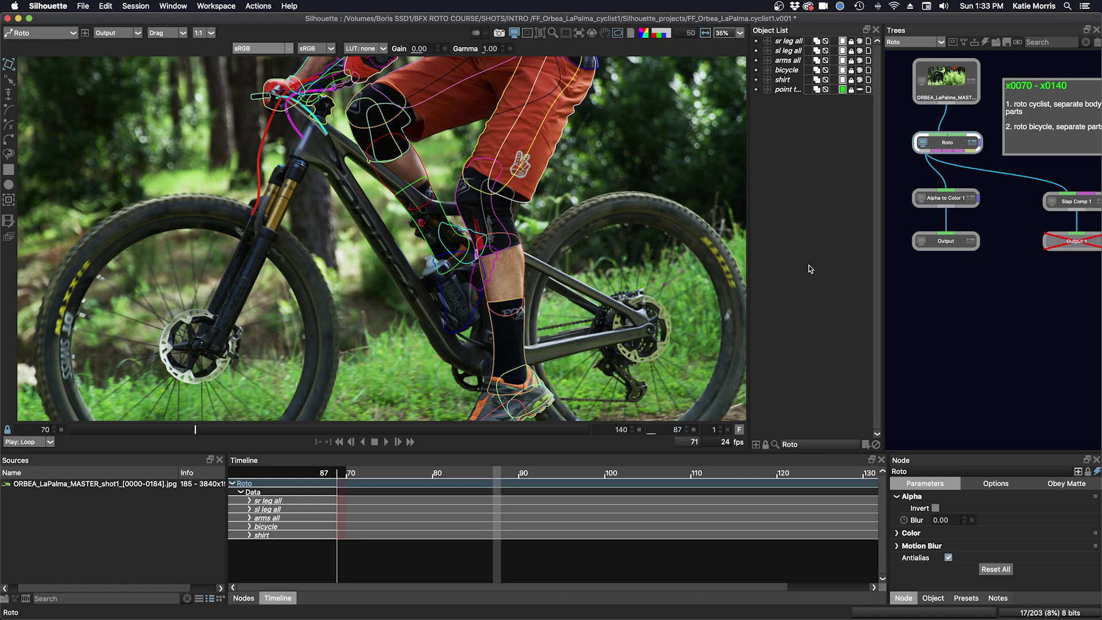
Step: Close and reopen the Object List, float it away from the footage, and show the workspace layouts
click(875, 29)
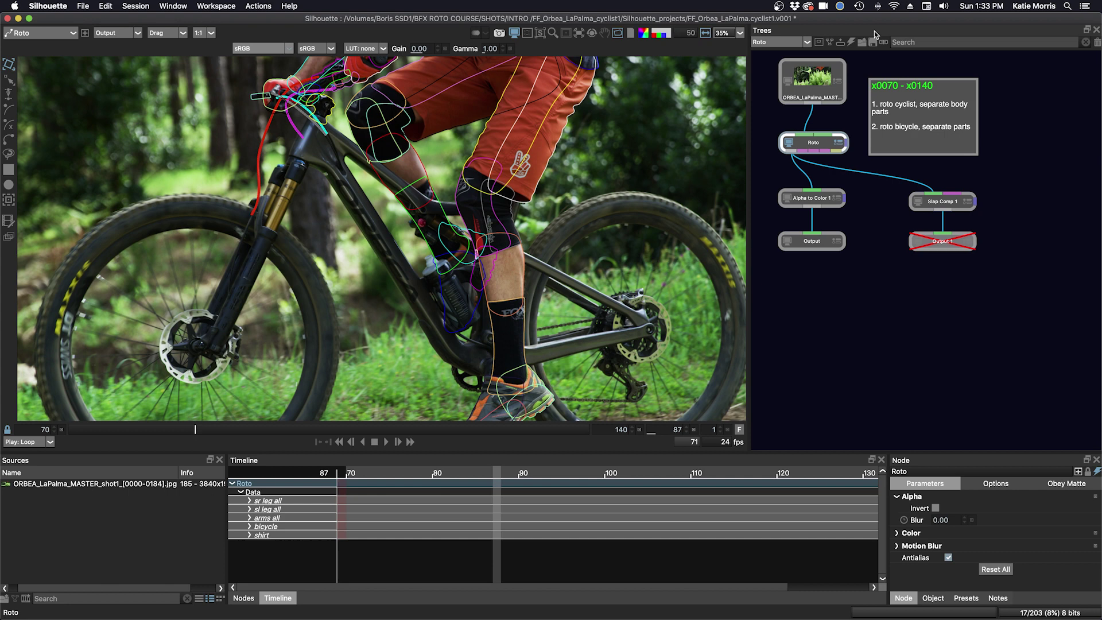
click(178, 8)
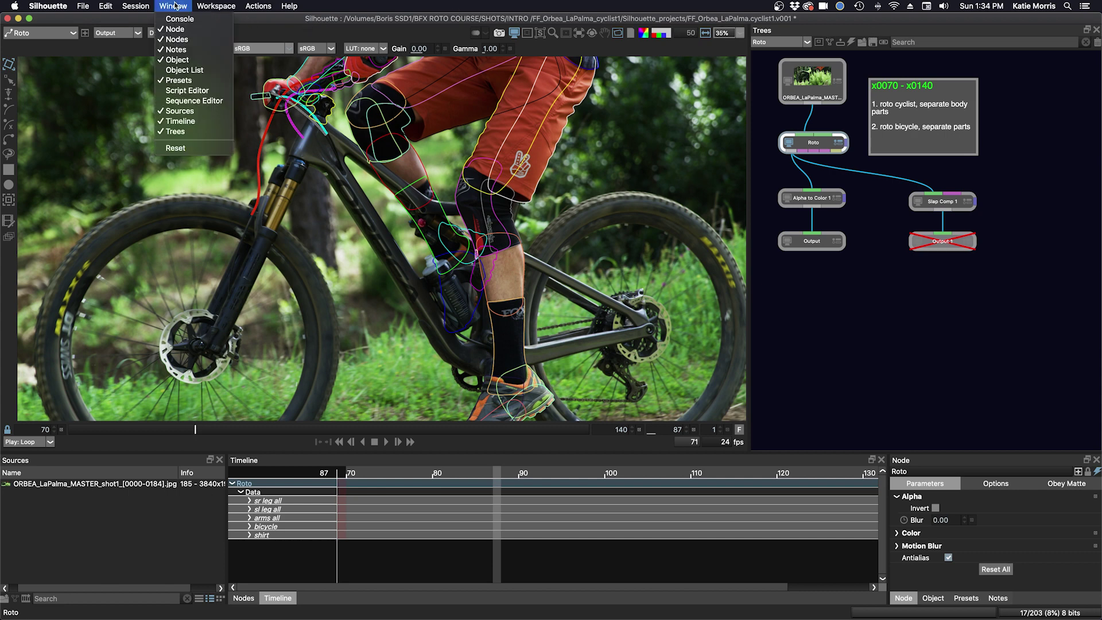
click(172, 72)
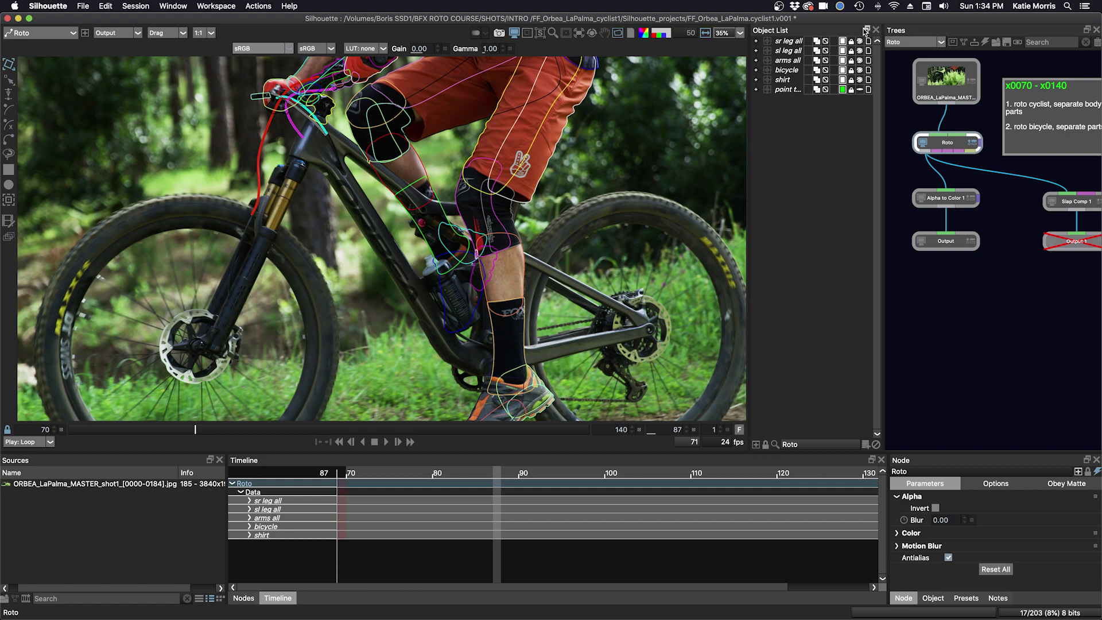
click(865, 31)
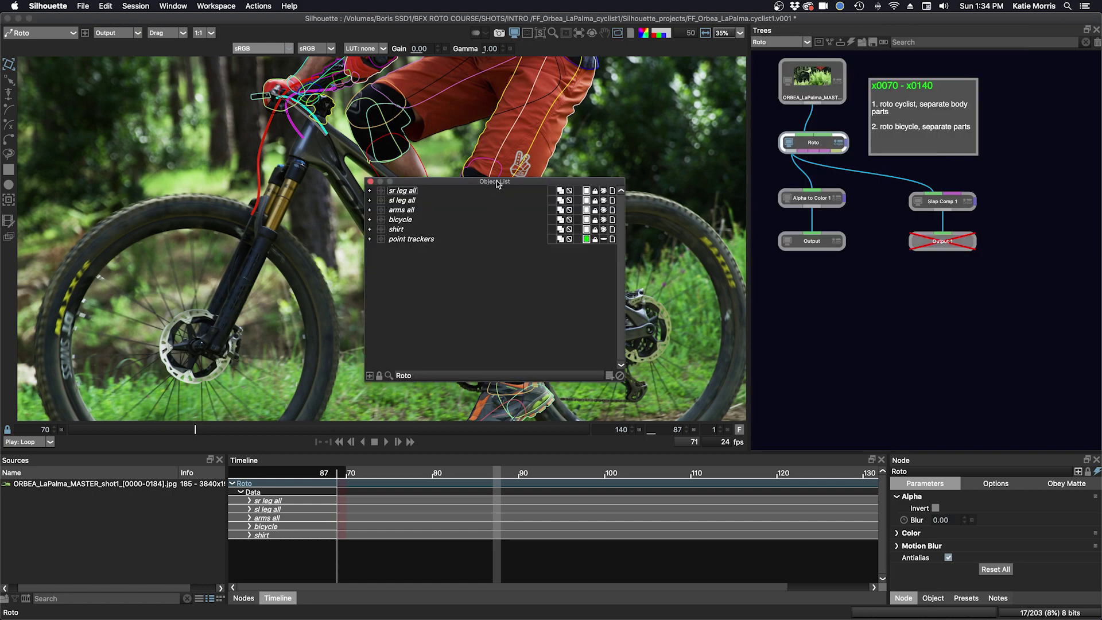
mouse_move(496, 181)
mouse_down()
mouse_move(915, 450)
mouse_move(874, 376)
mouse_up()
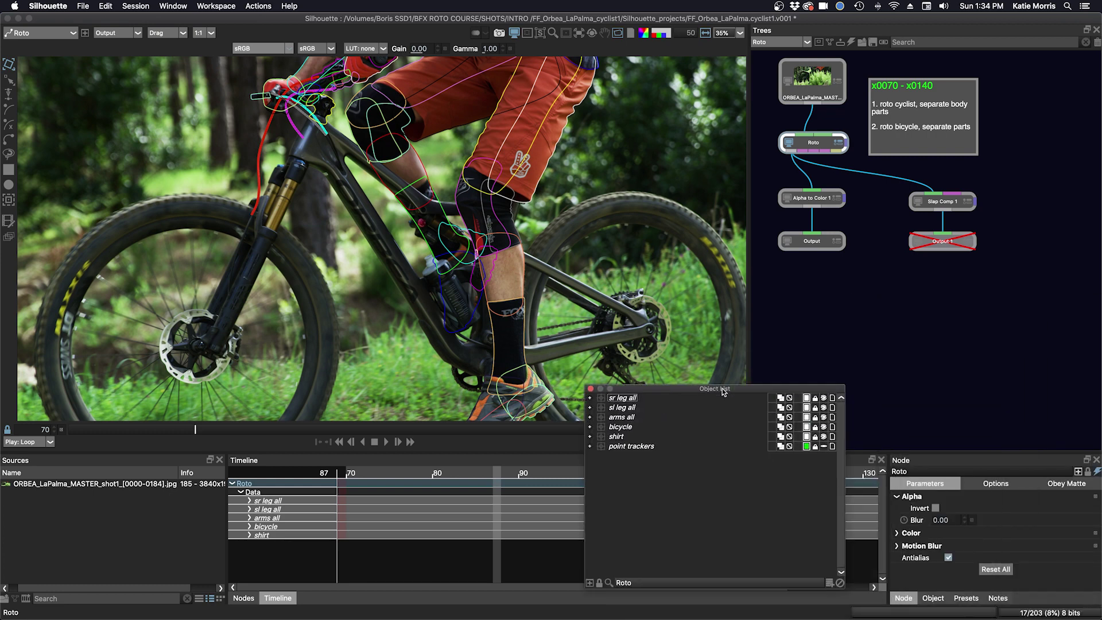
drag(874, 376, 924, 373)
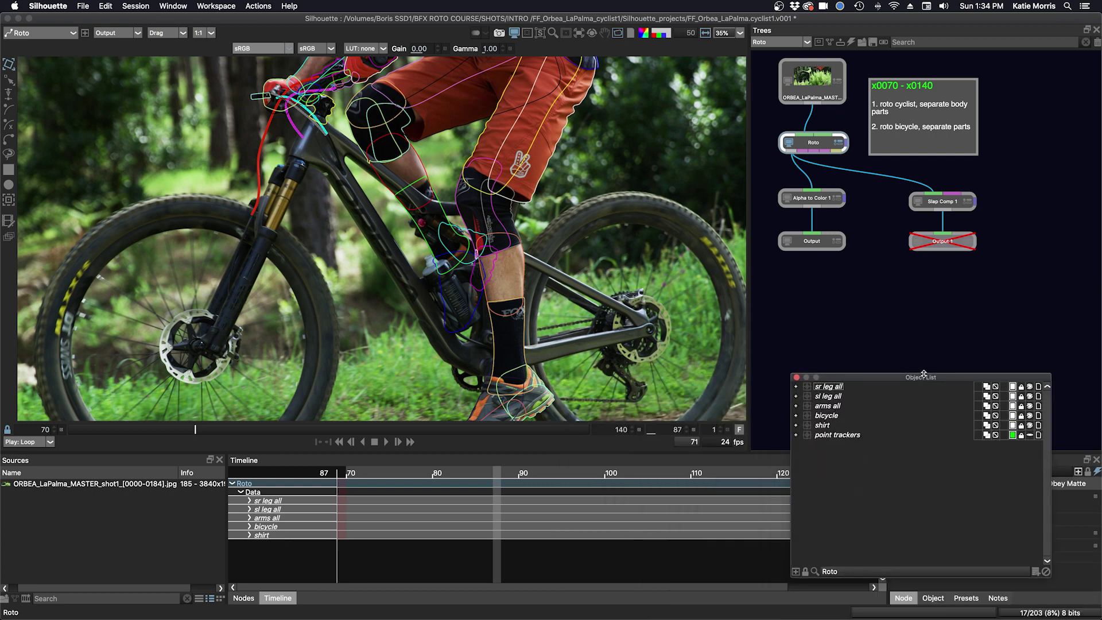
click(210, 8)
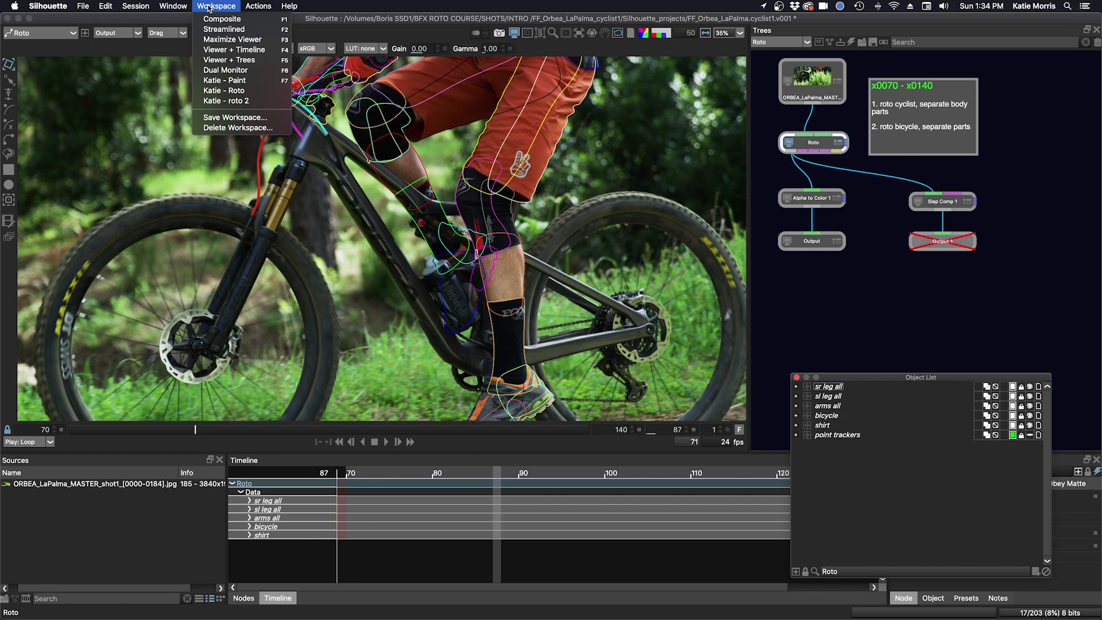
Step: Apply a saved workspace preset, such as Katie - Roto, from the Workspace menu
click(208, 29)
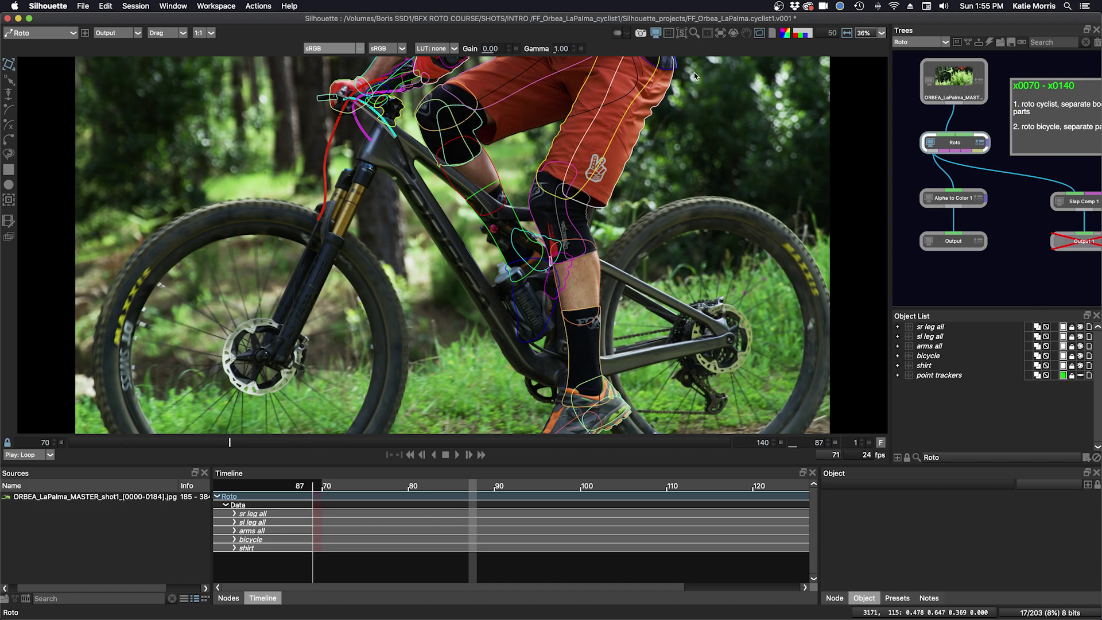
Step: Turn on the region of interest and pull its left and right edges in around the cyclist
click(669, 33)
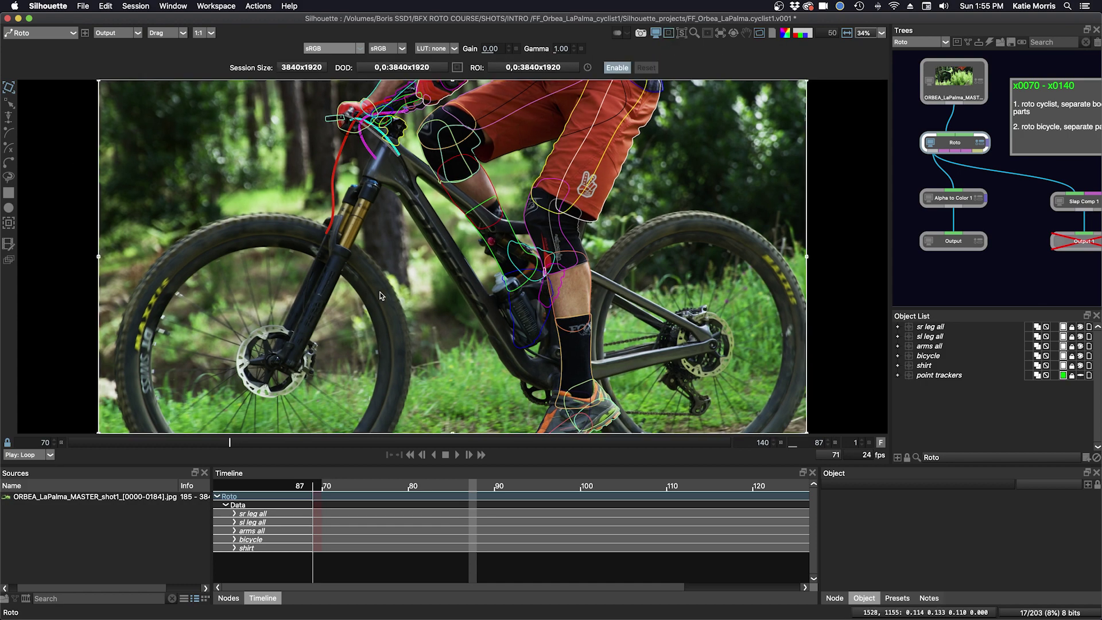
scroll(380, 296, down, 2)
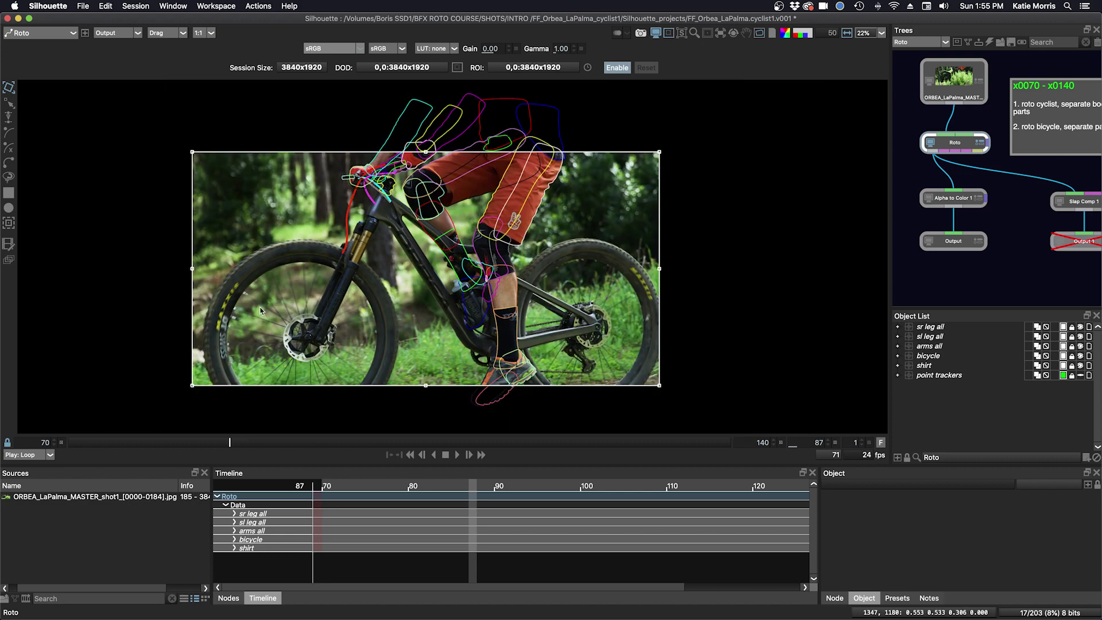
drag(191, 271, 270, 269)
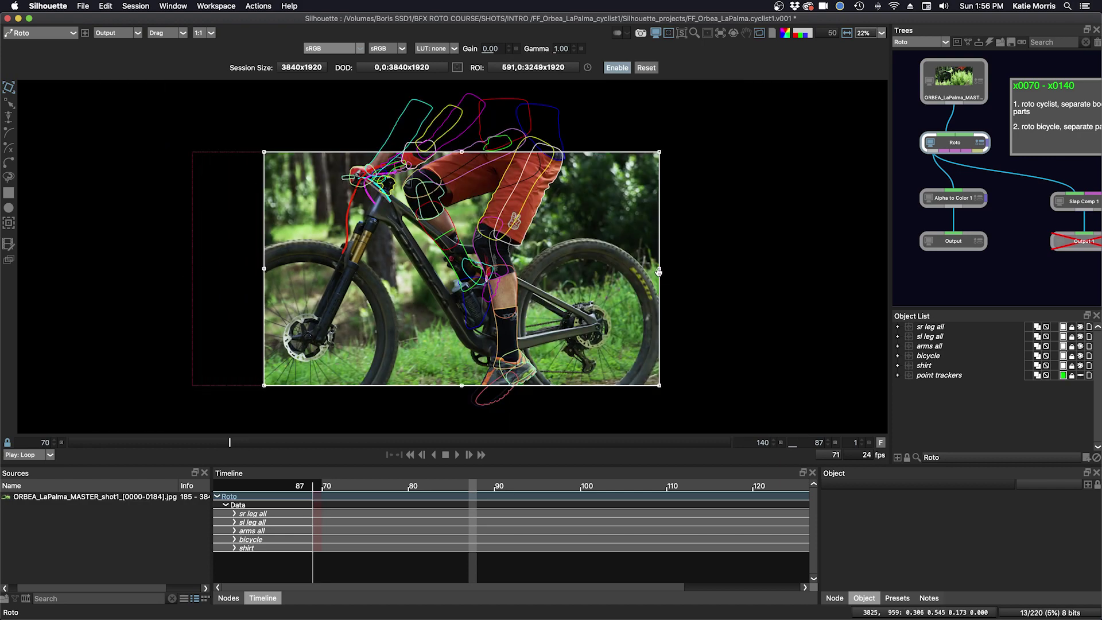
drag(660, 269, 618, 271)
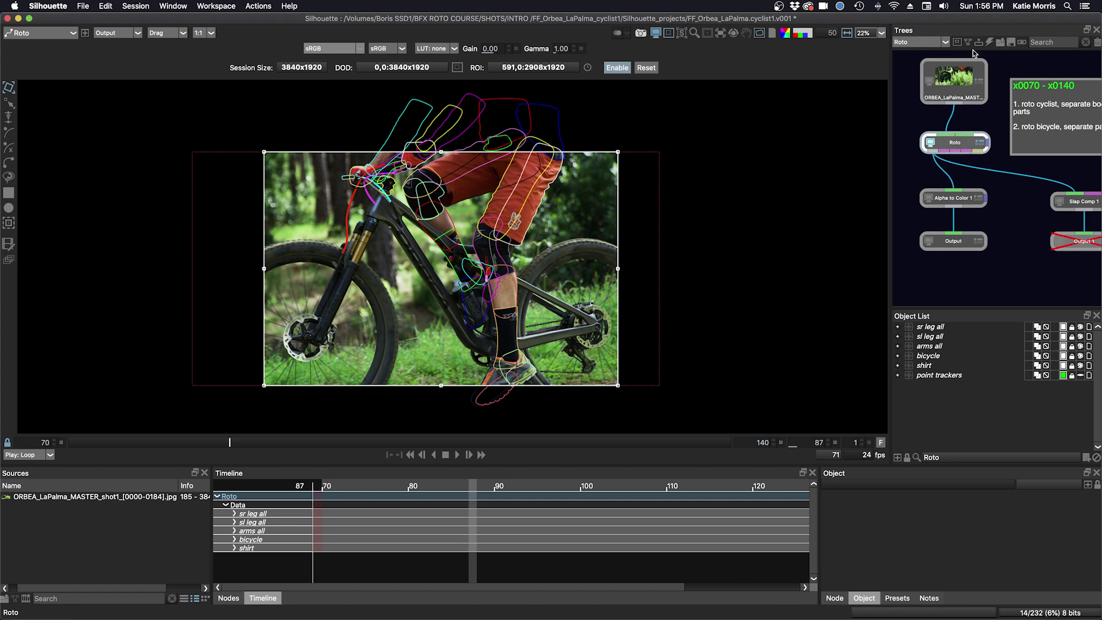
Step: Scrub the source footage to check the crop and slightly tighten the region's left edge
click(954, 79)
click(116, 447)
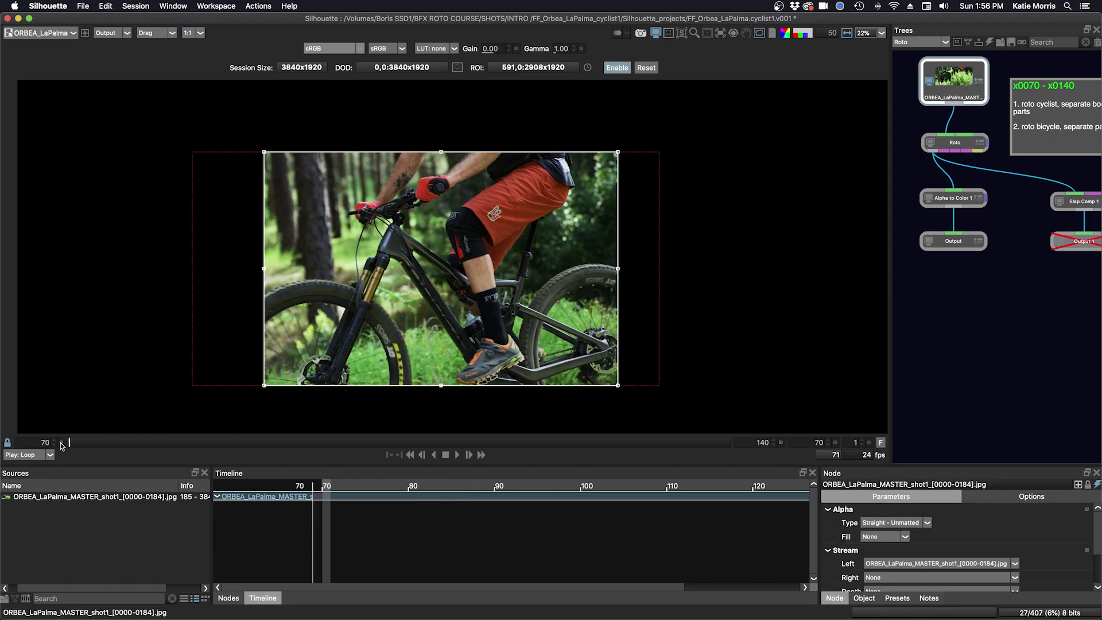
mouse_move(116, 447)
mouse_down()
mouse_move(545, 437)
mouse_move(5, 444)
mouse_up()
mouse_move(63, 442)
mouse_down()
mouse_move(632, 436)
mouse_move(782, 423)
mouse_move(143, 423)
mouse_up()
key(Right)
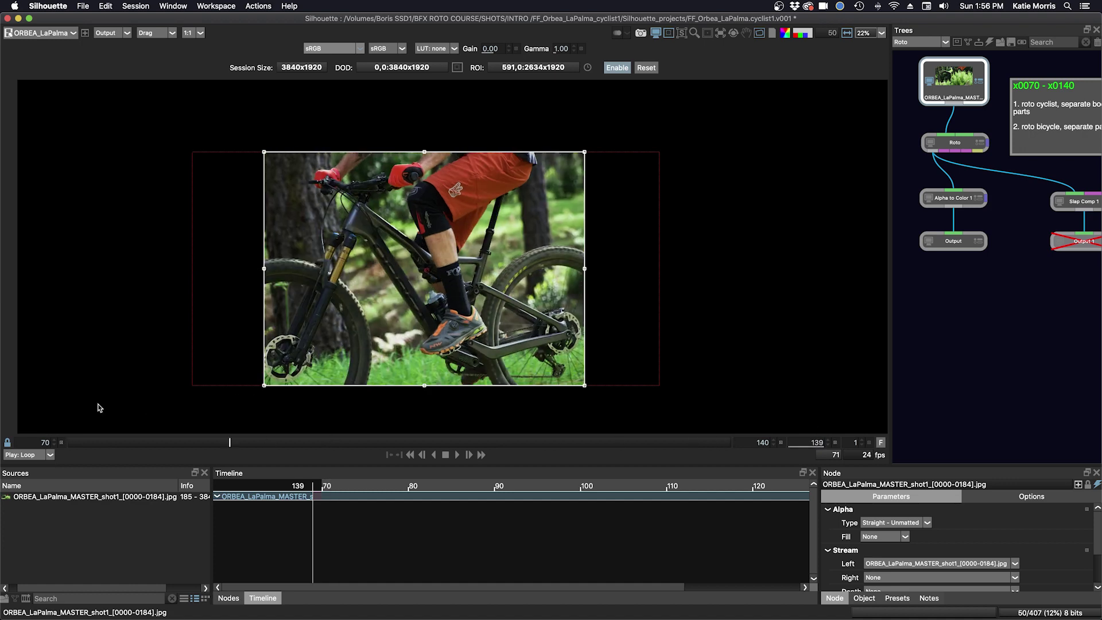
key(Left)
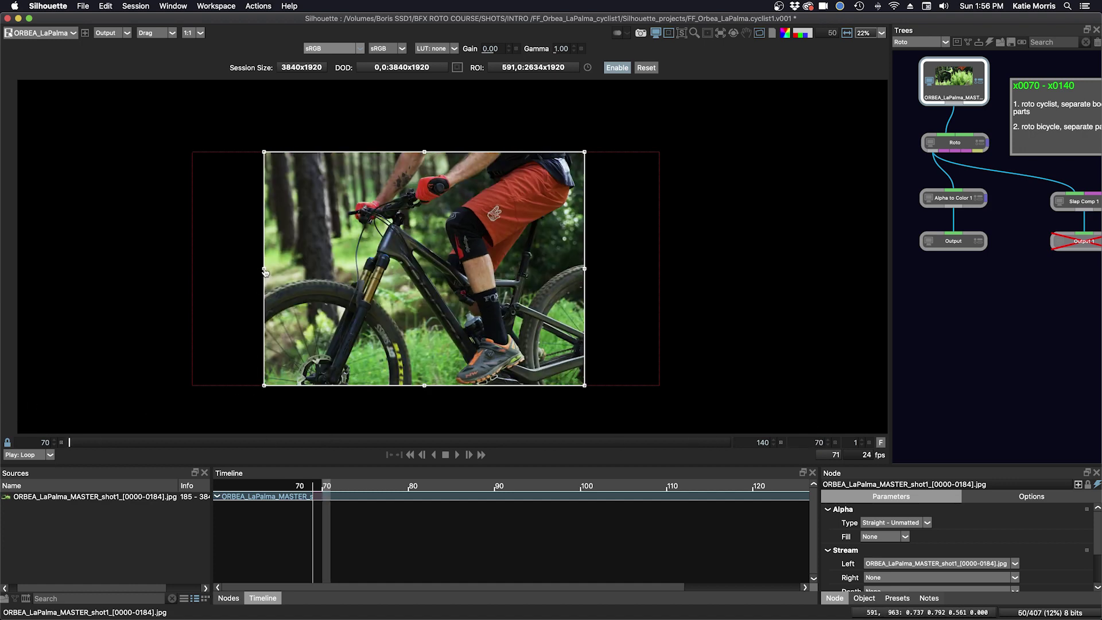
drag(263, 275, 278, 270)
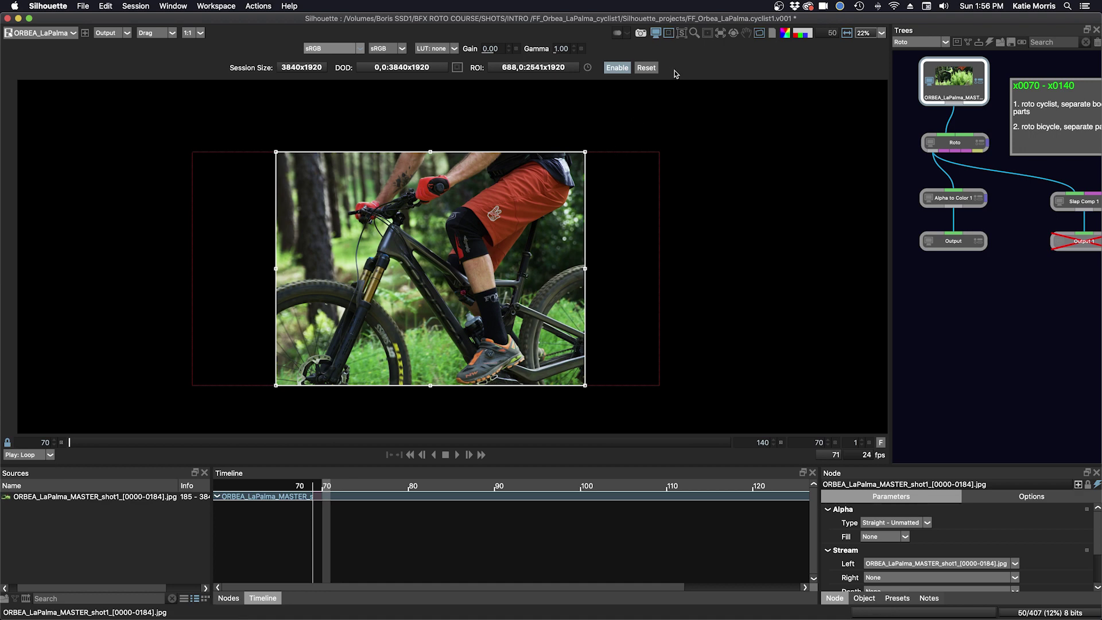
Step: Hide the ROI overlay, recentre the image, and play the footage with Play: Loop
click(668, 34)
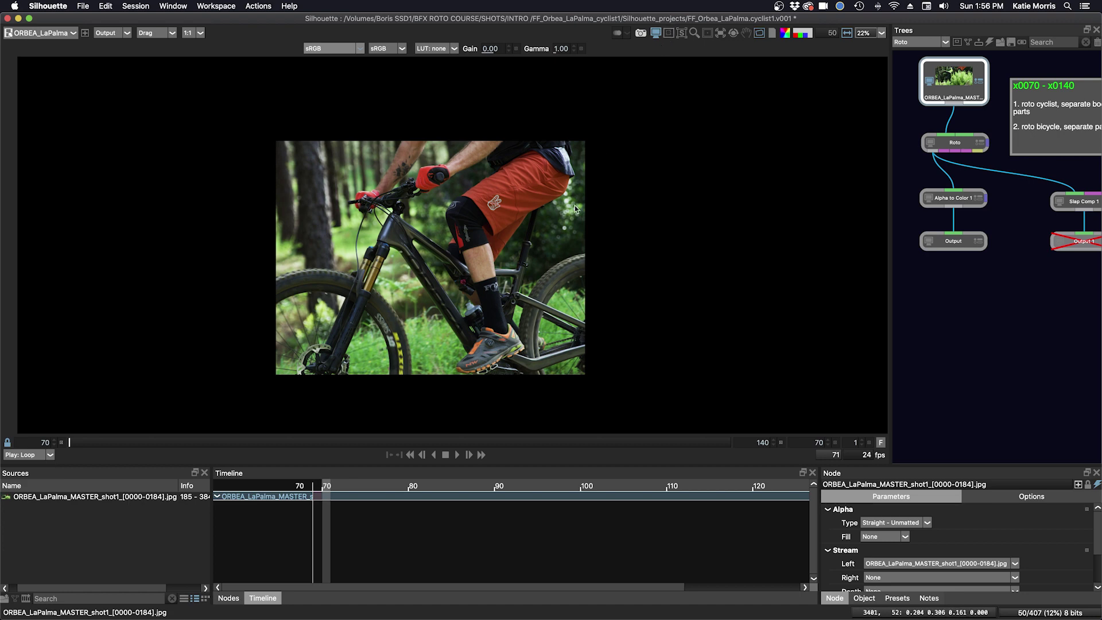
drag(585, 247, 685, 256)
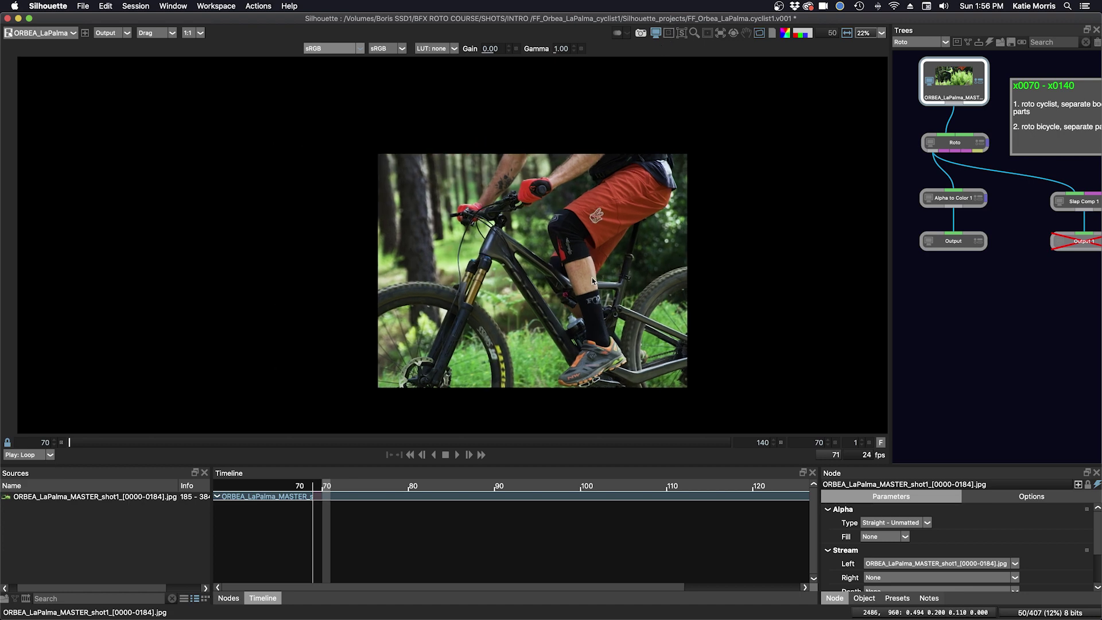
click(456, 454)
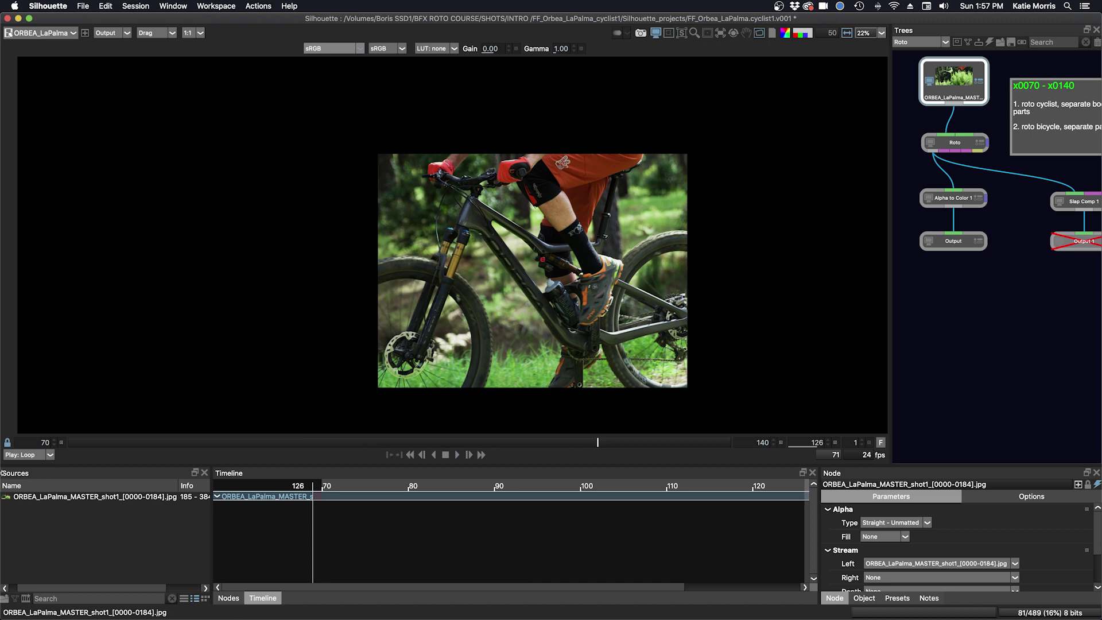
click(35, 458)
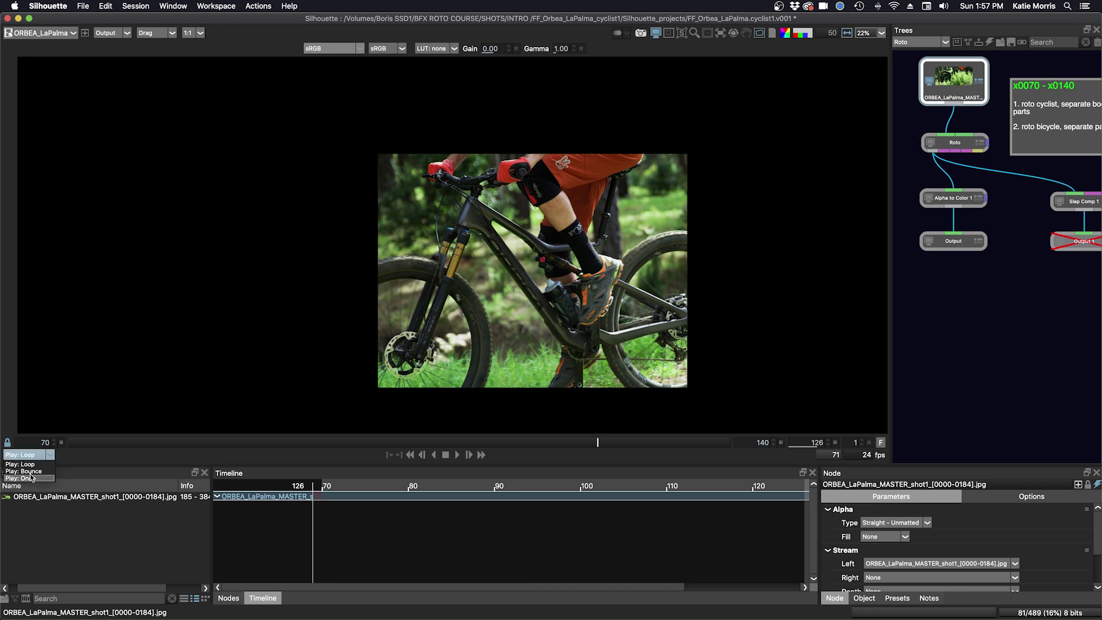
click(29, 425)
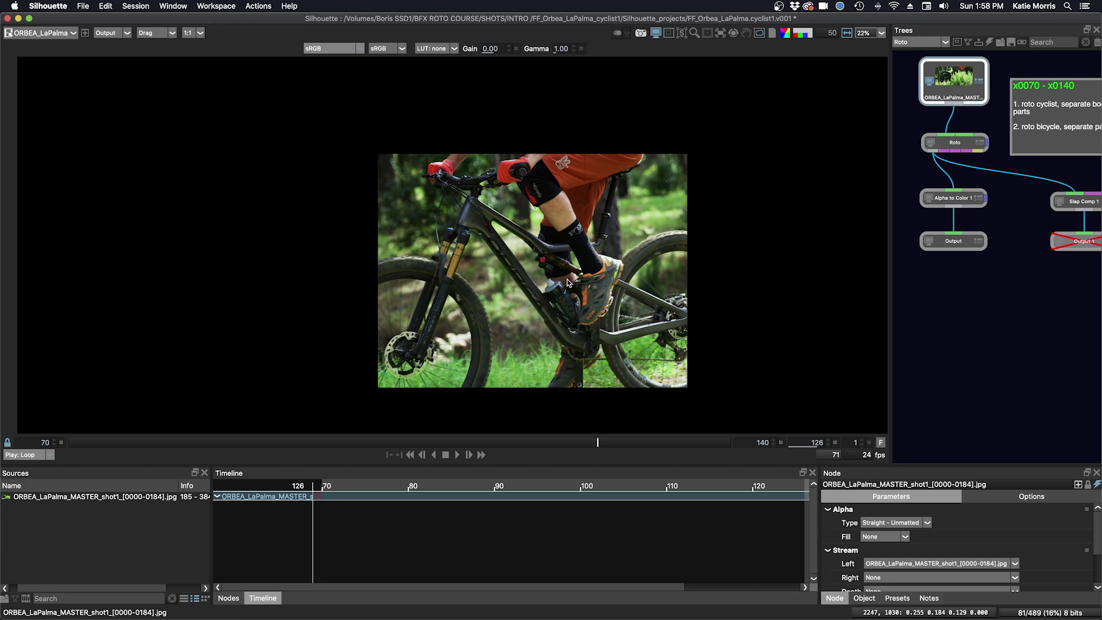
scroll(568, 280, up, 1)
scroll(572, 280, up, 1)
scroll(592, 277, up, 1)
scroll(599, 274, up, 1)
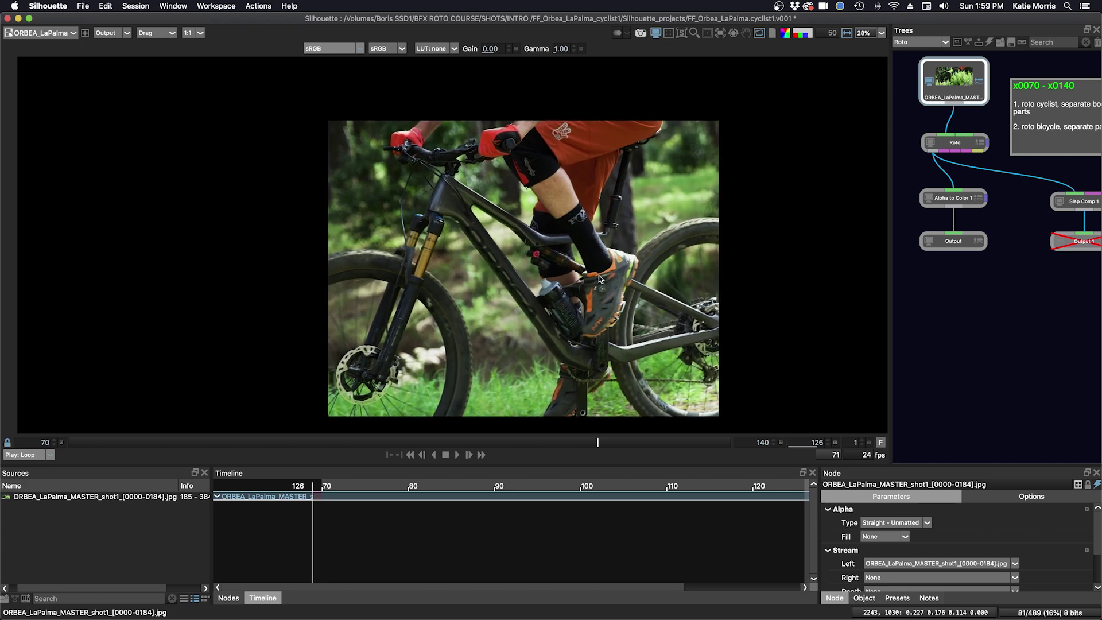
scroll(600, 275, up, 1)
scroll(602, 275, up, 1)
scroll(607, 275, up, 1)
scroll(614, 275, up, 1)
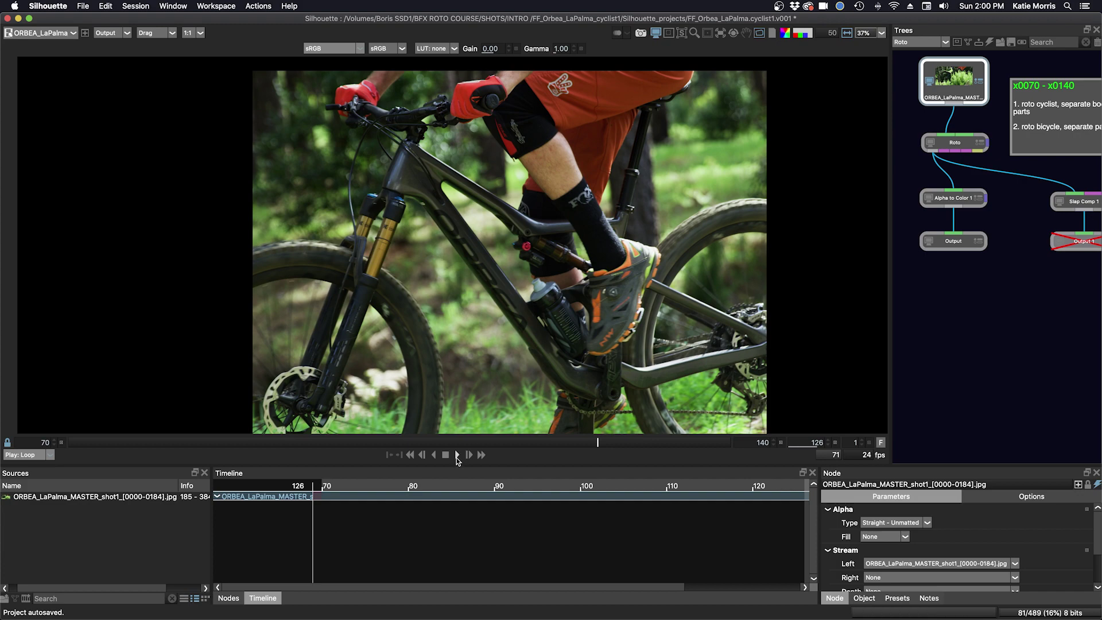
Step: Start looping playback of the cropped cyclist footage at 37% zoom
key(space)
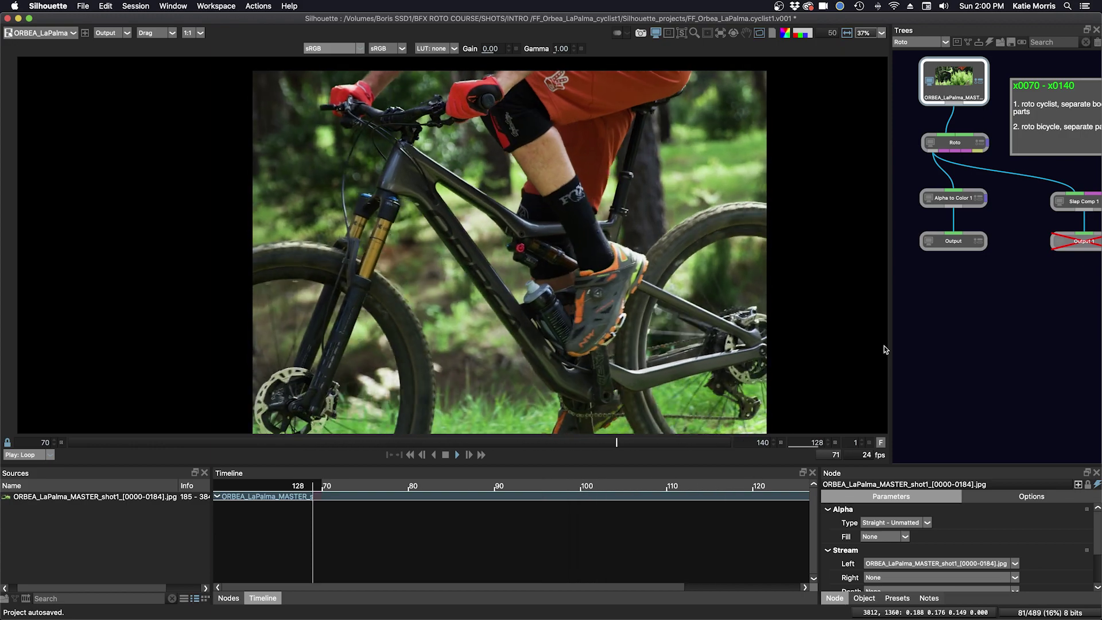
Step: Stop playback, select the Roto node, and expand all five top-level layers in the Object List
click(446, 454)
scroll(942, 215, up, 3)
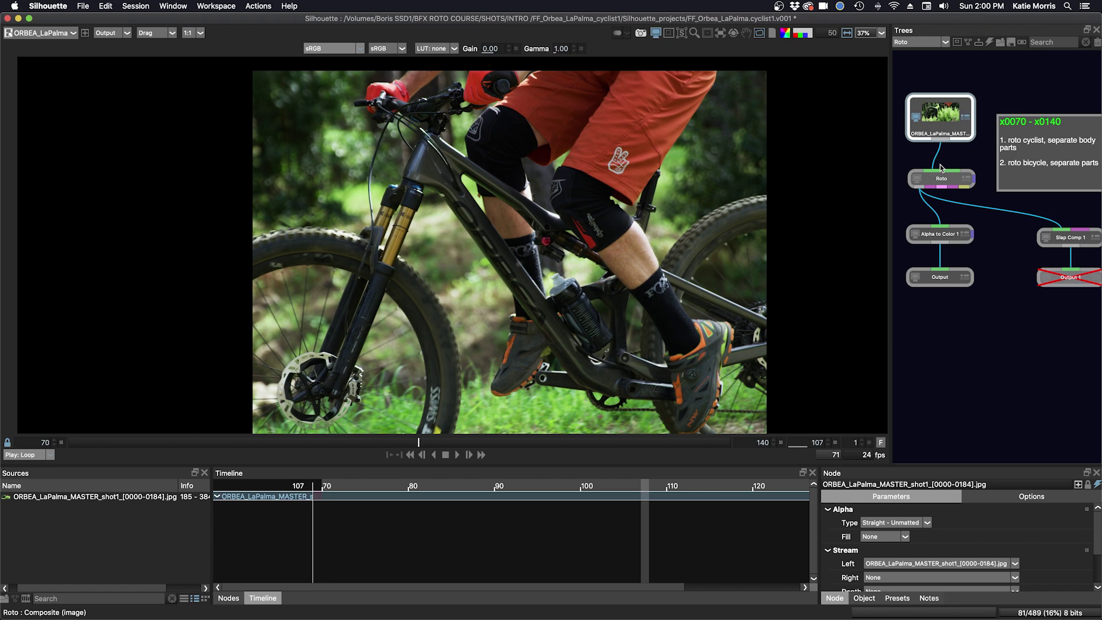
click(941, 177)
drag(958, 349, 945, 187)
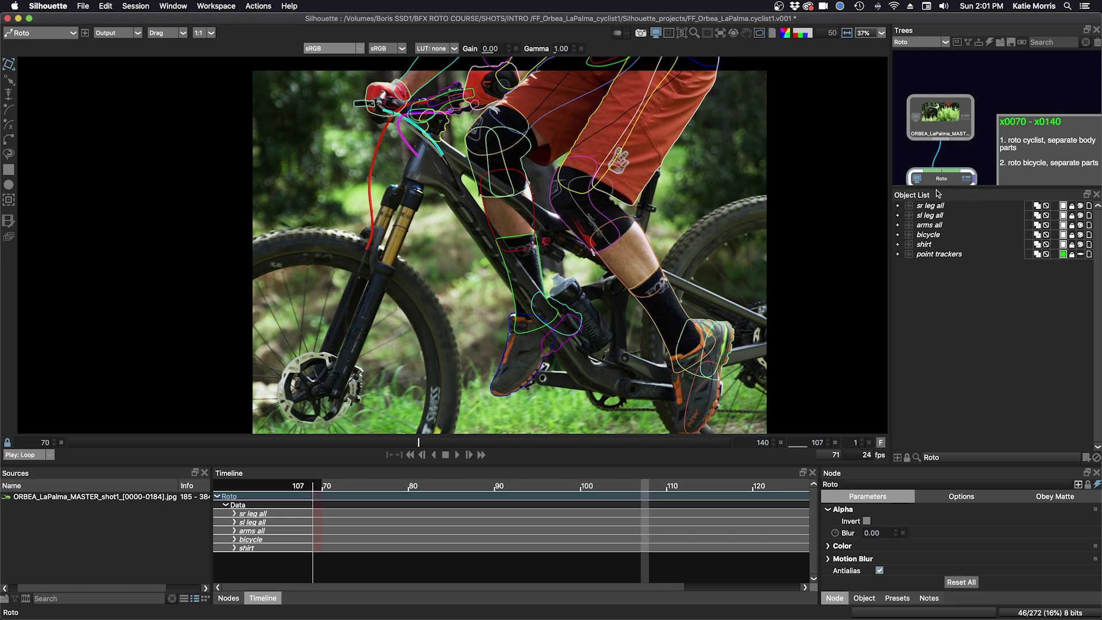
click(928, 207)
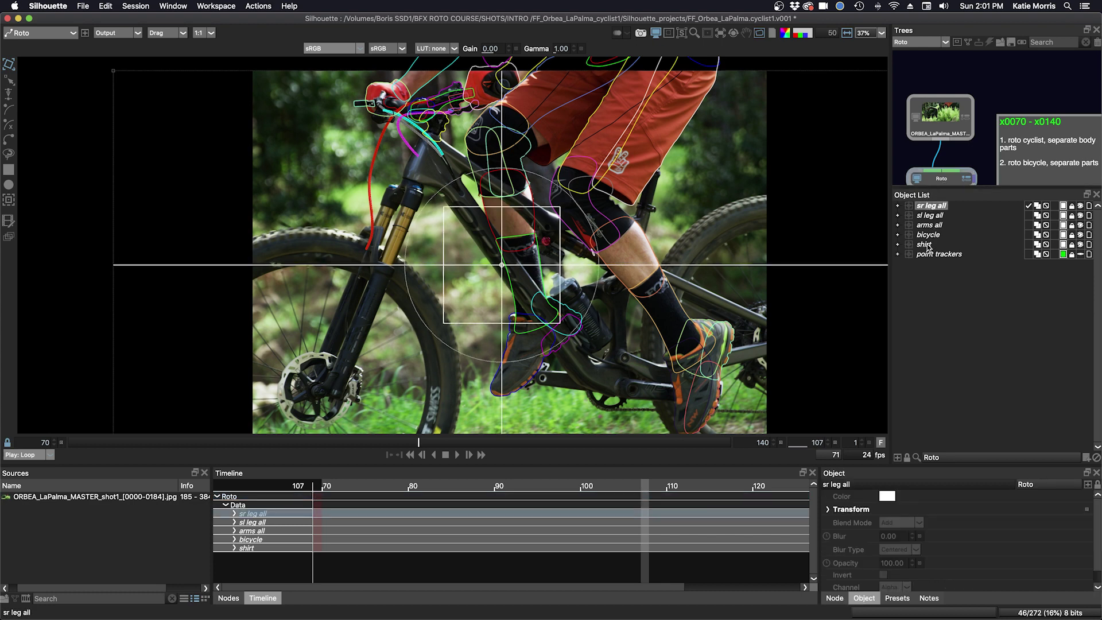
shift+click(924, 245)
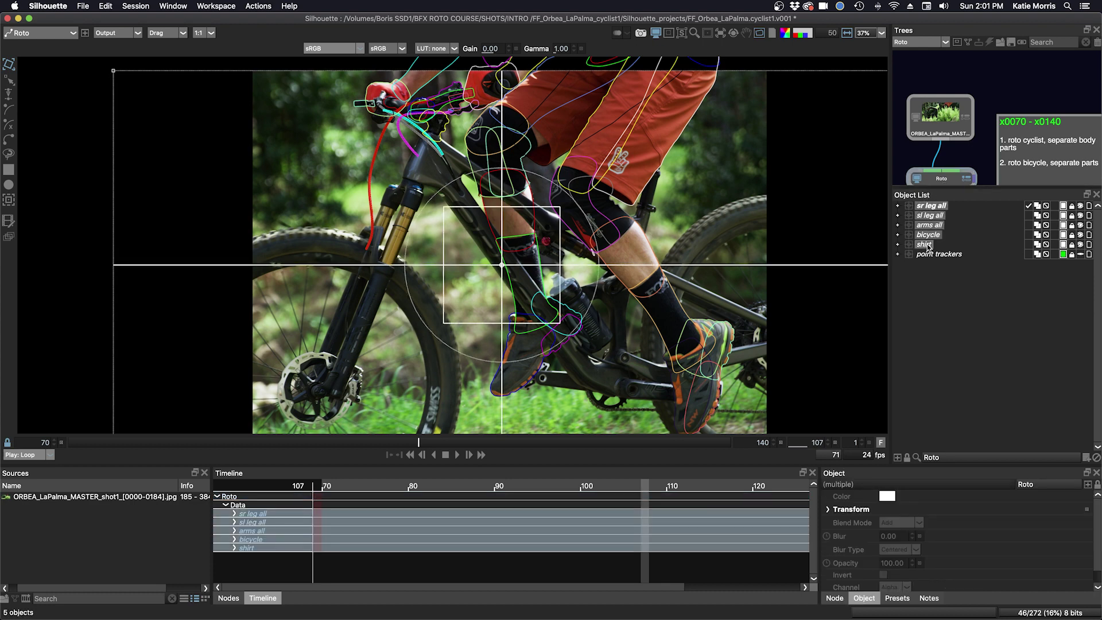
click(898, 206)
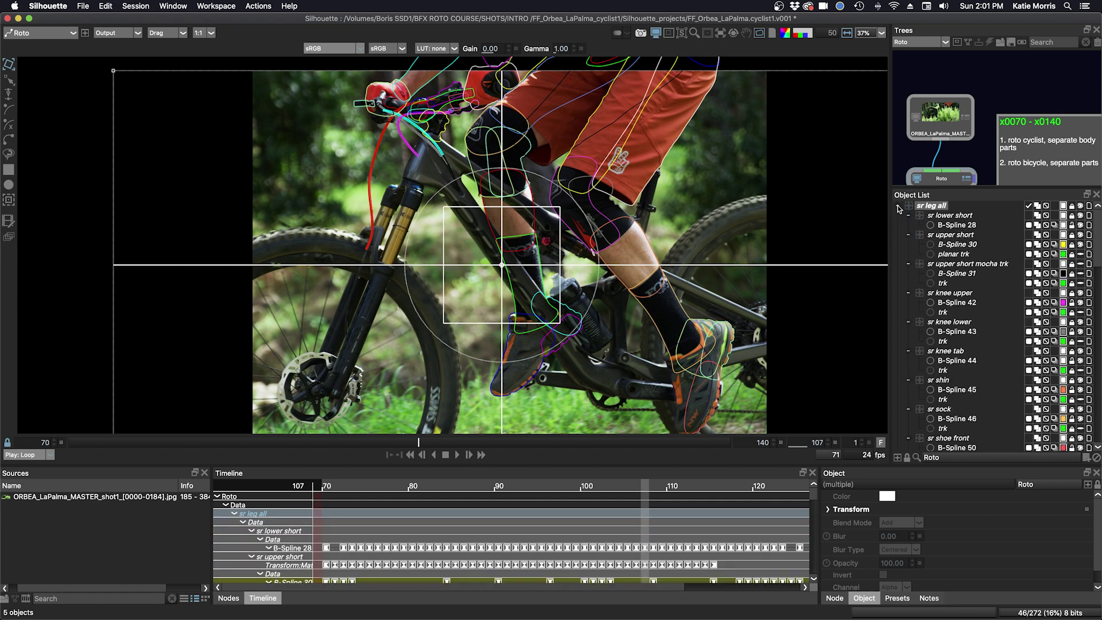
scroll(986, 319, down, 2)
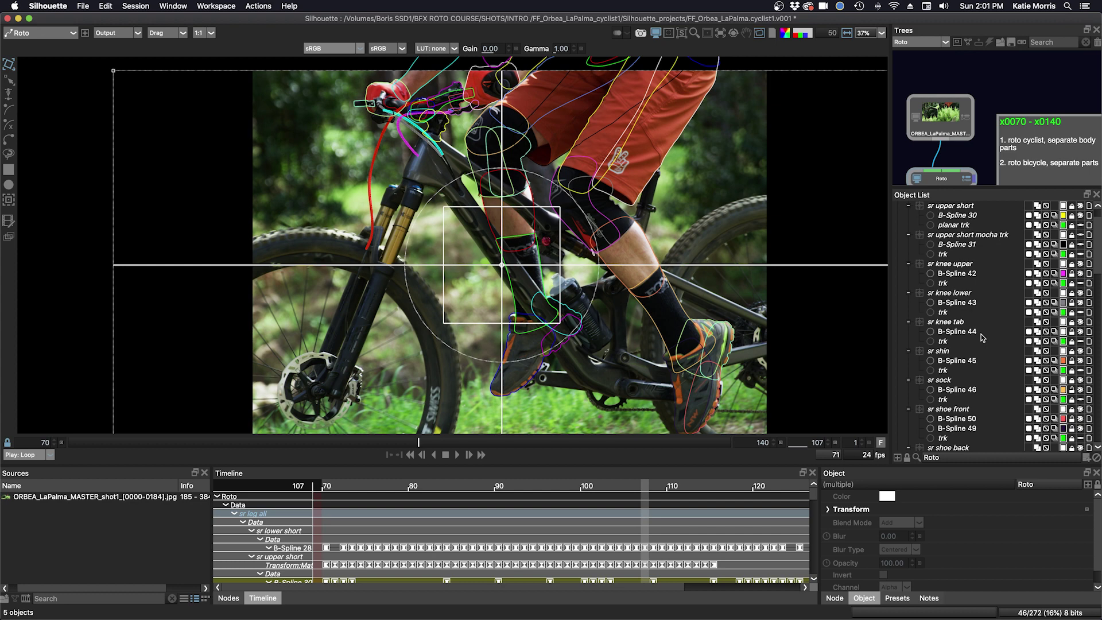
scroll(986, 340, down, 2)
scroll(985, 343, down, 2)
scroll(985, 345, down, 2)
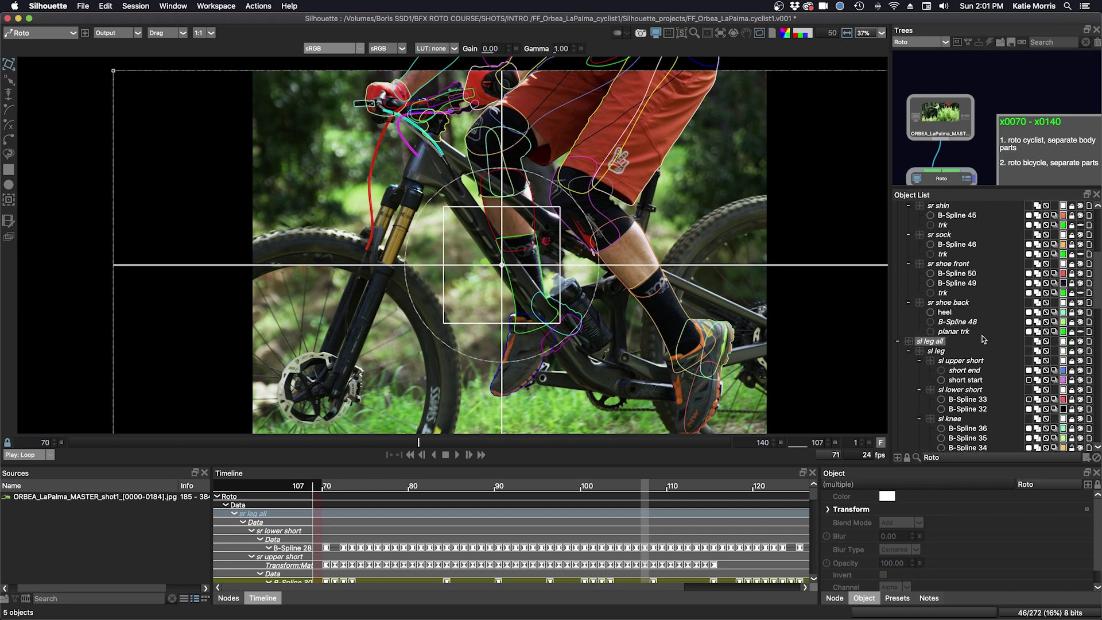
scroll(983, 340, down, 3)
scroll(996, 372, down, 3)
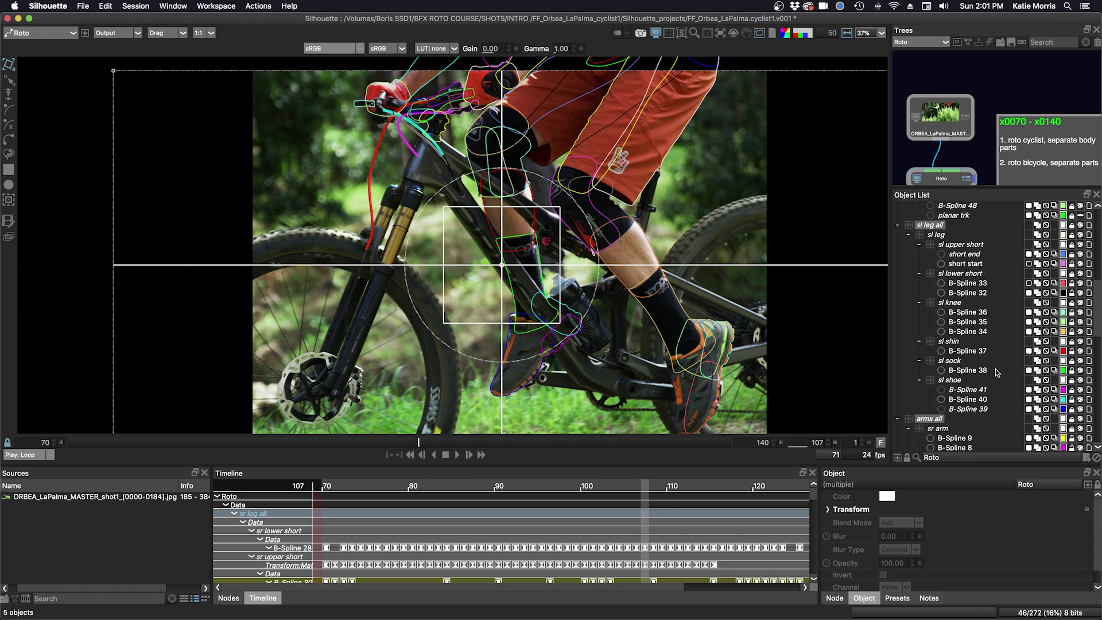
scroll(996, 370, down, 3)
scroll(995, 371, down, 3)
scroll(995, 370, down, 3)
scroll(996, 369, down, 3)
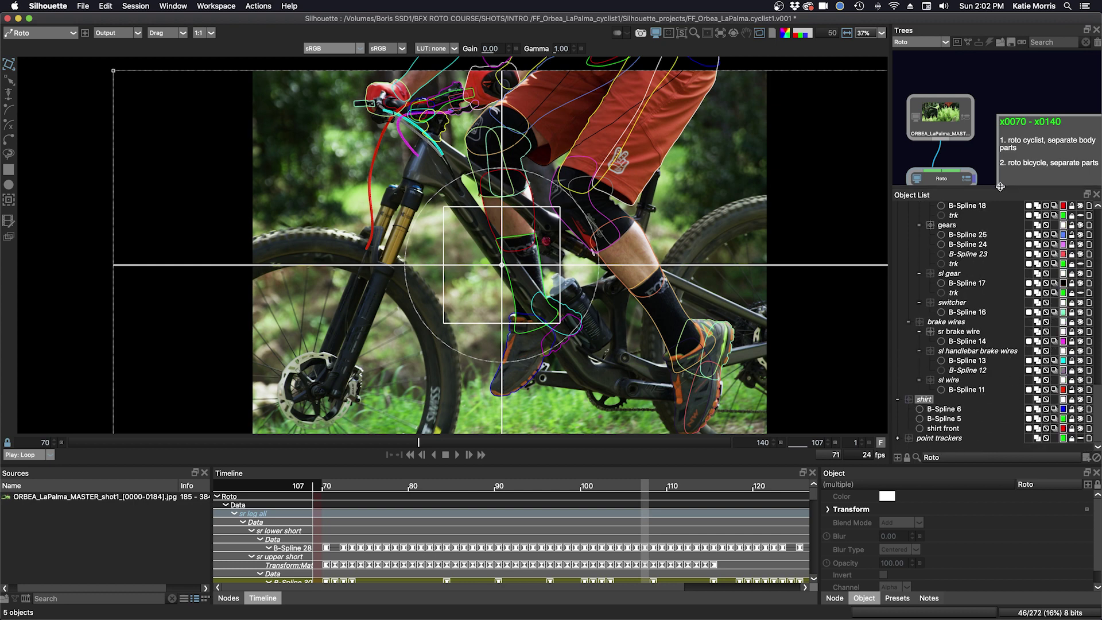
Step: Enlarge the Trees panel, deselect shapes, and drag a Roto node from the Silhouette category into the tree
drag(1000, 186, 995, 351)
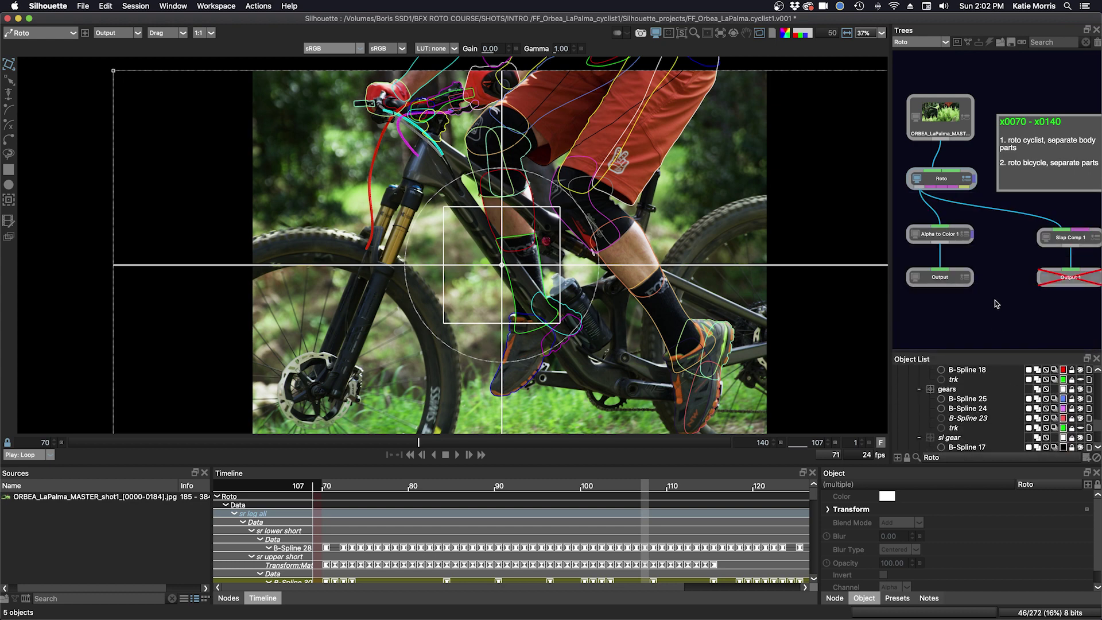
key(super+shift+a)
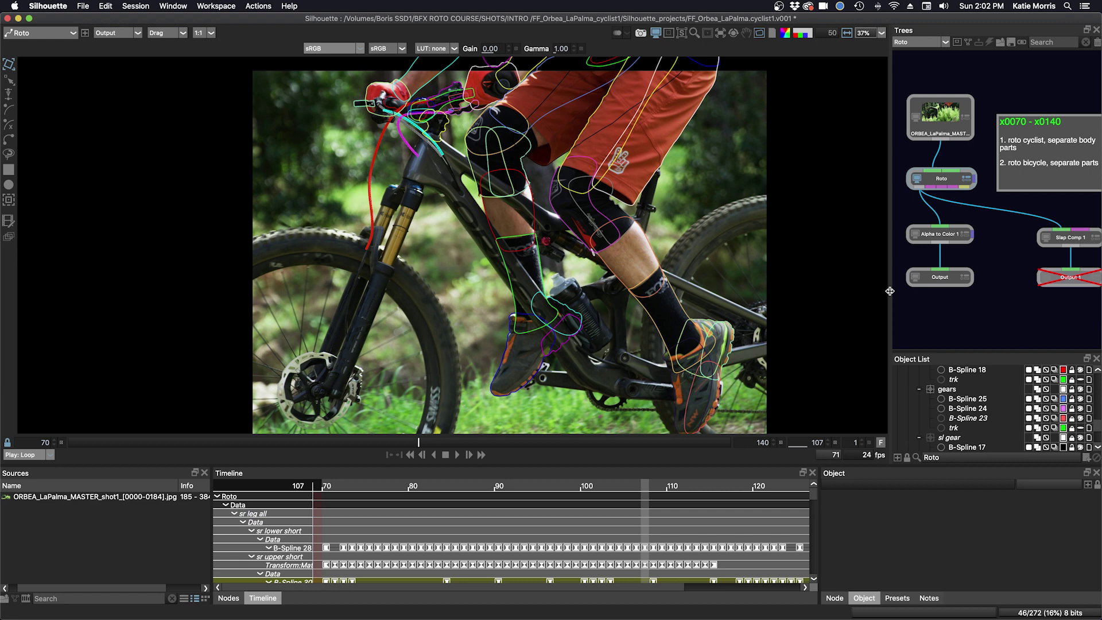
drag(892, 292, 835, 289)
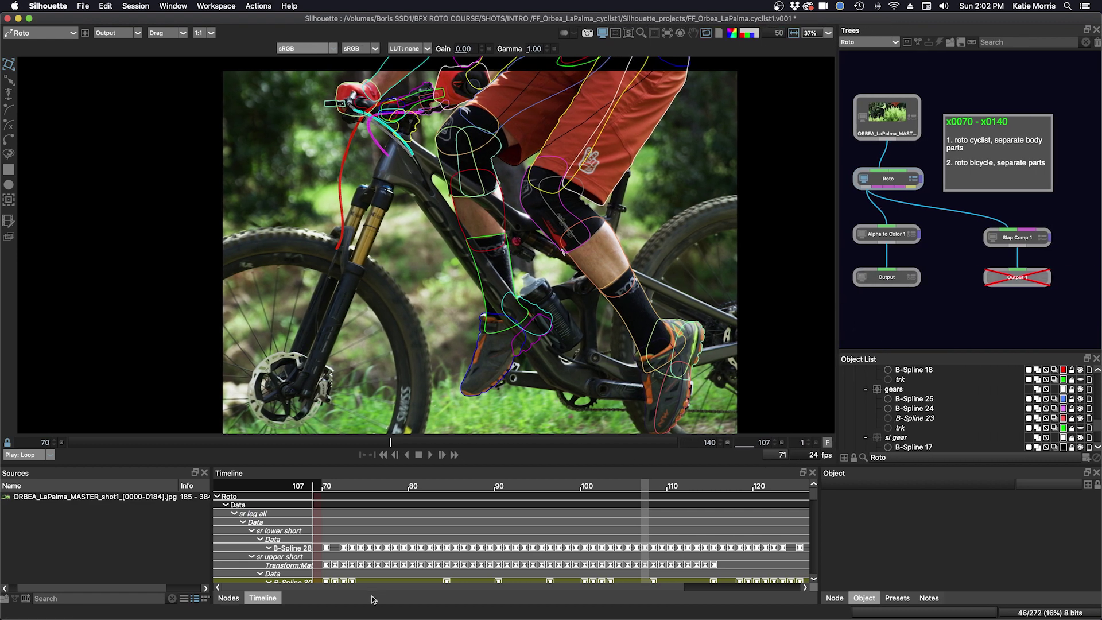
click(229, 600)
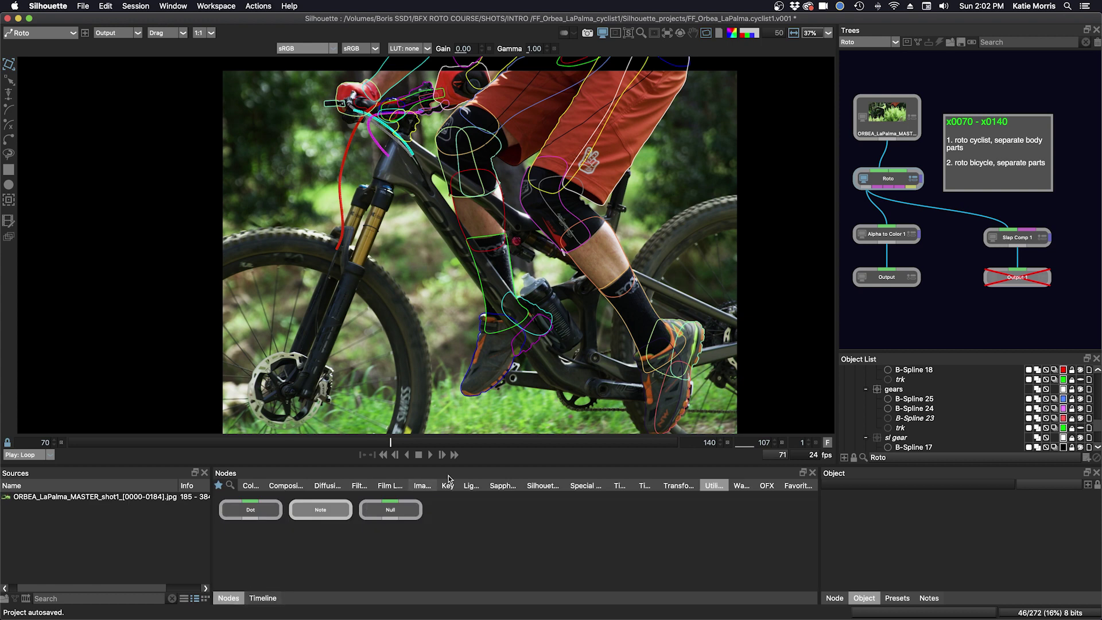
click(538, 488)
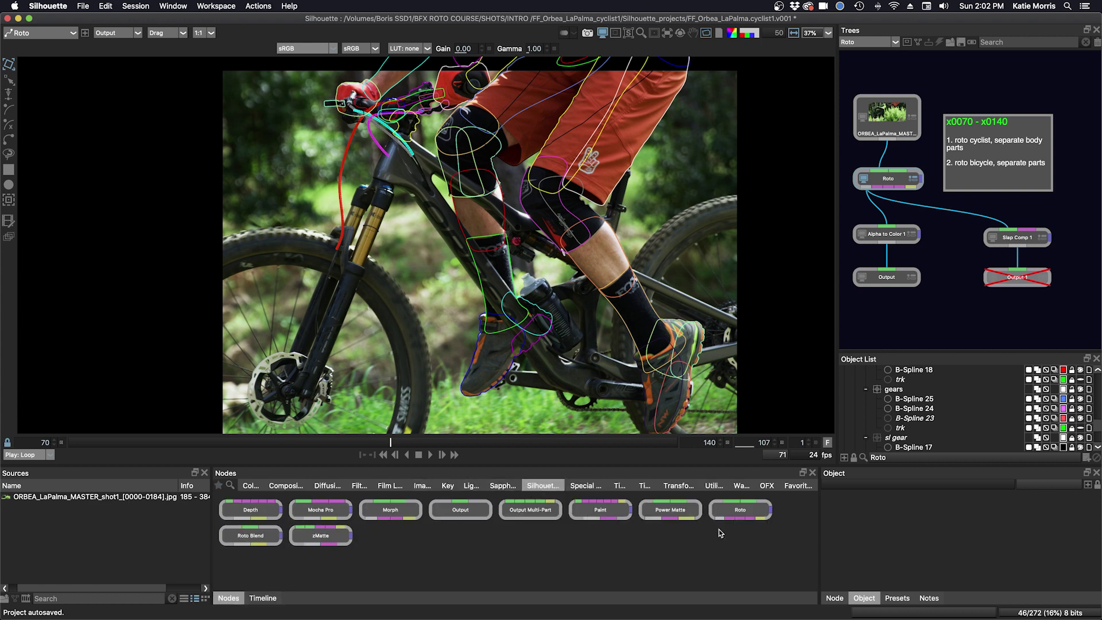
mouse_move(748, 516)
mouse_down()
mouse_move(880, 80)
mouse_move(1063, 321)
mouse_up()
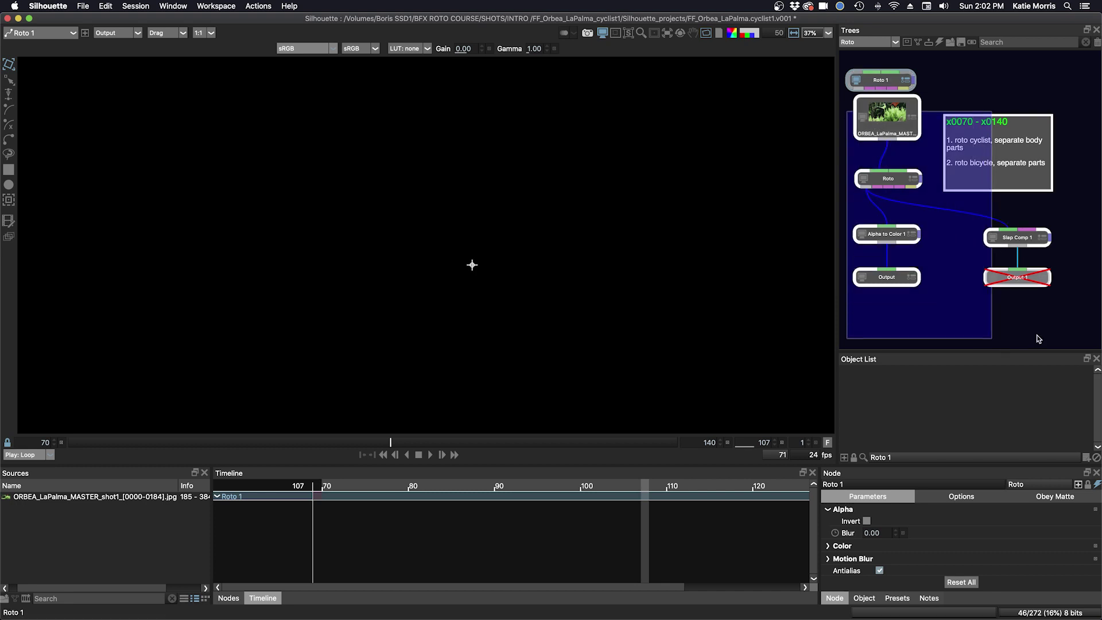
Step: Place Roto 1 beside the original Roto node, add a Dot on its input wire, and select the original node
drag(881, 121, 960, 132)
click(872, 147)
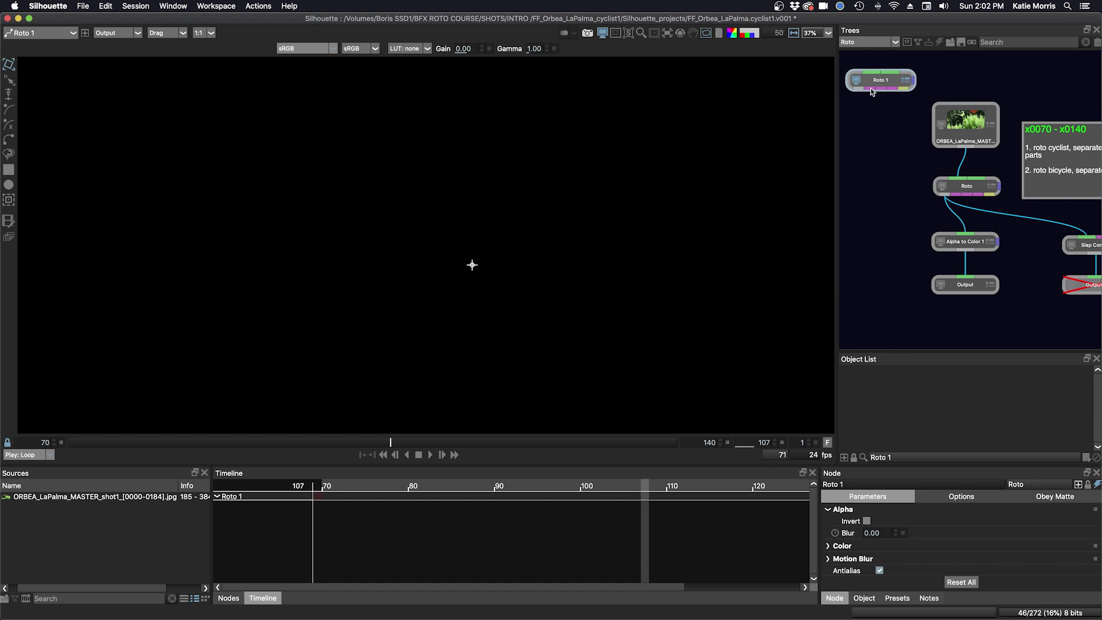
mouse_move(871, 88)
mouse_down()
mouse_move(868, 179)
mouse_move(964, 147)
mouse_up()
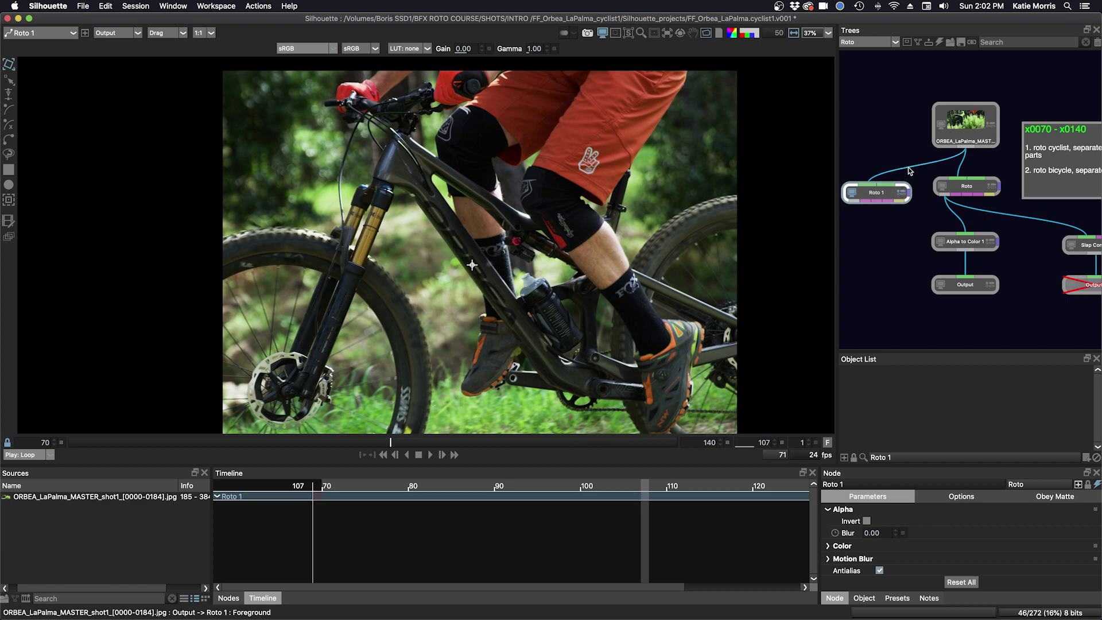
drag(883, 196, 886, 192)
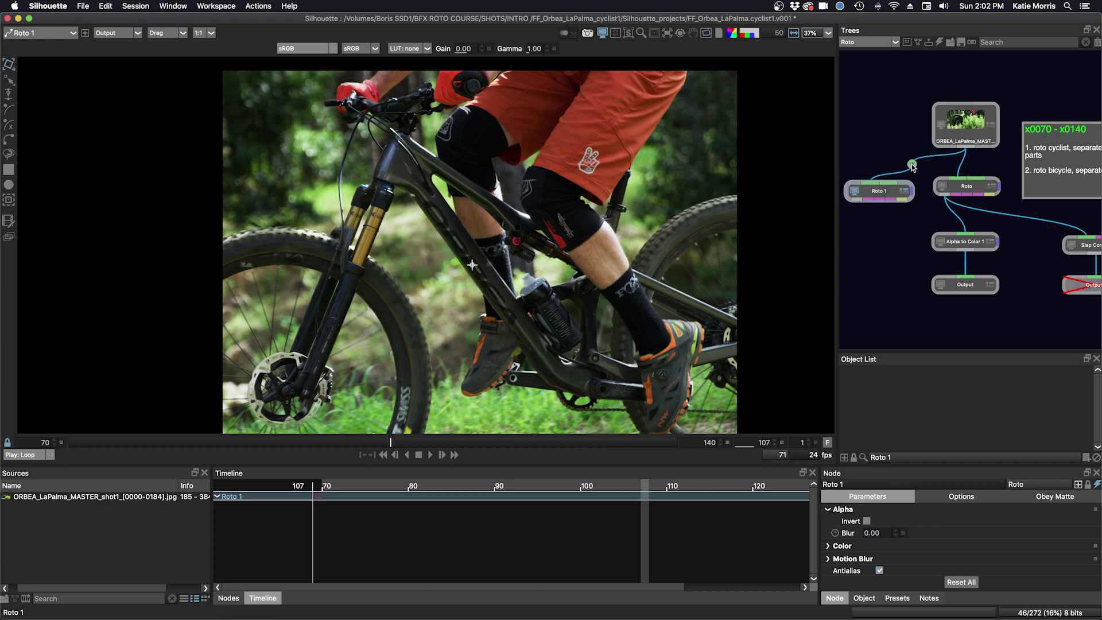
drag(913, 166, 869, 156)
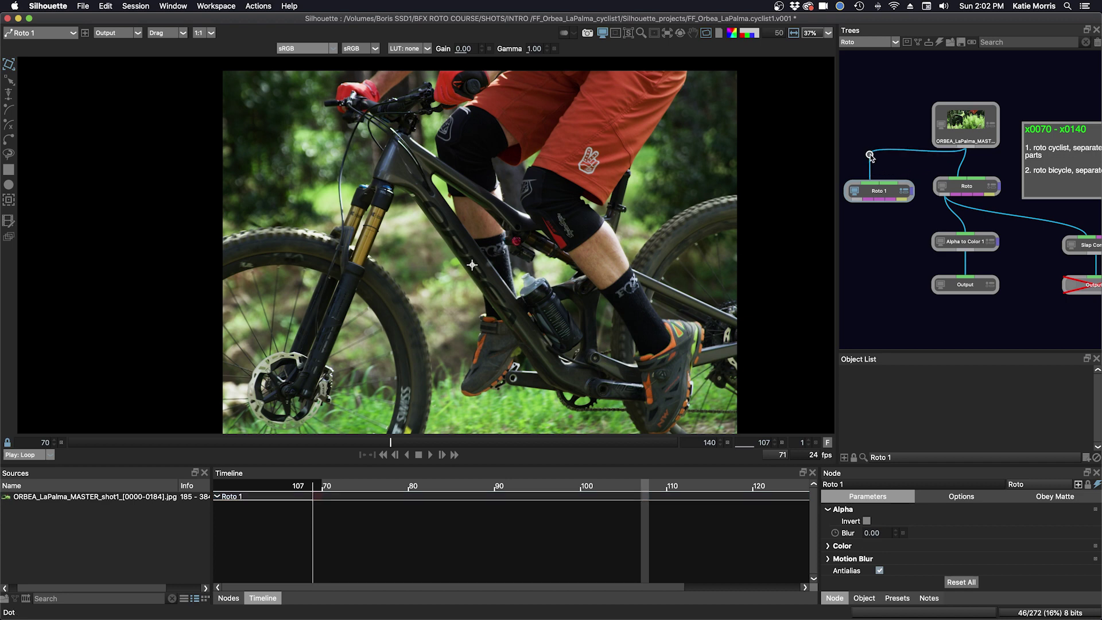
click(968, 187)
text(Final)
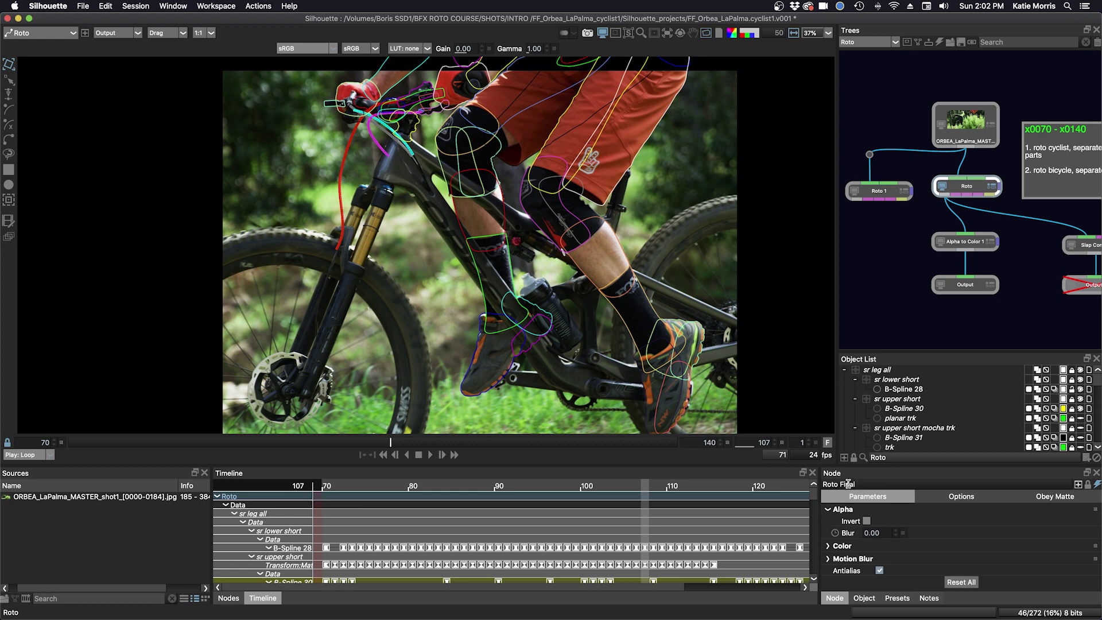
Step: Confirm the 'Roto Final' name, disable Roto Final with E, and begin renaming Roto 1
key(Return)
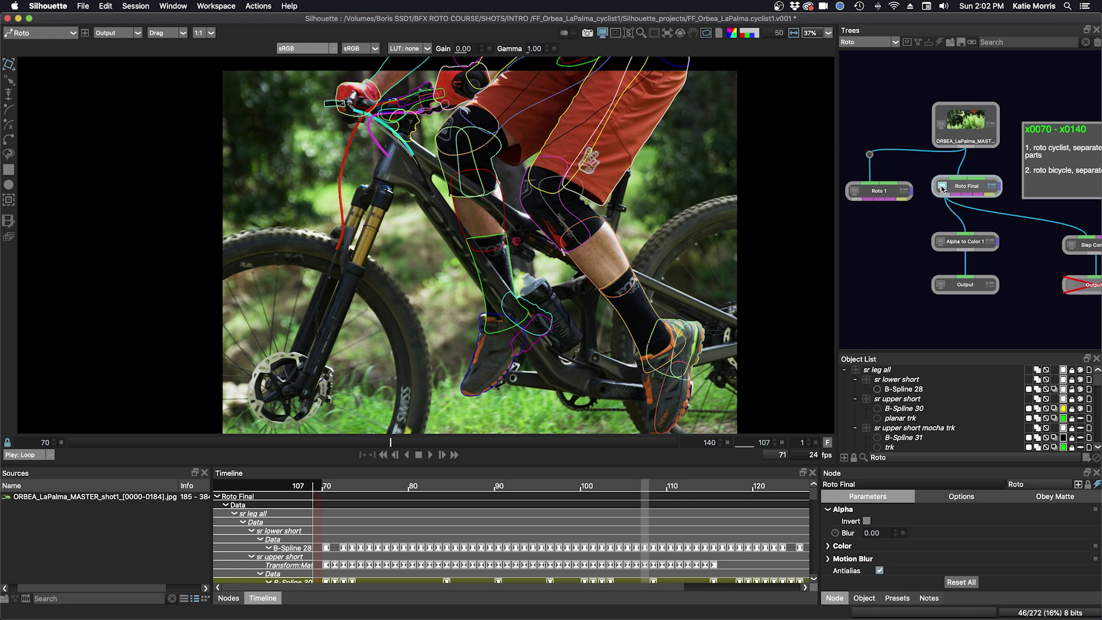
click(974, 188)
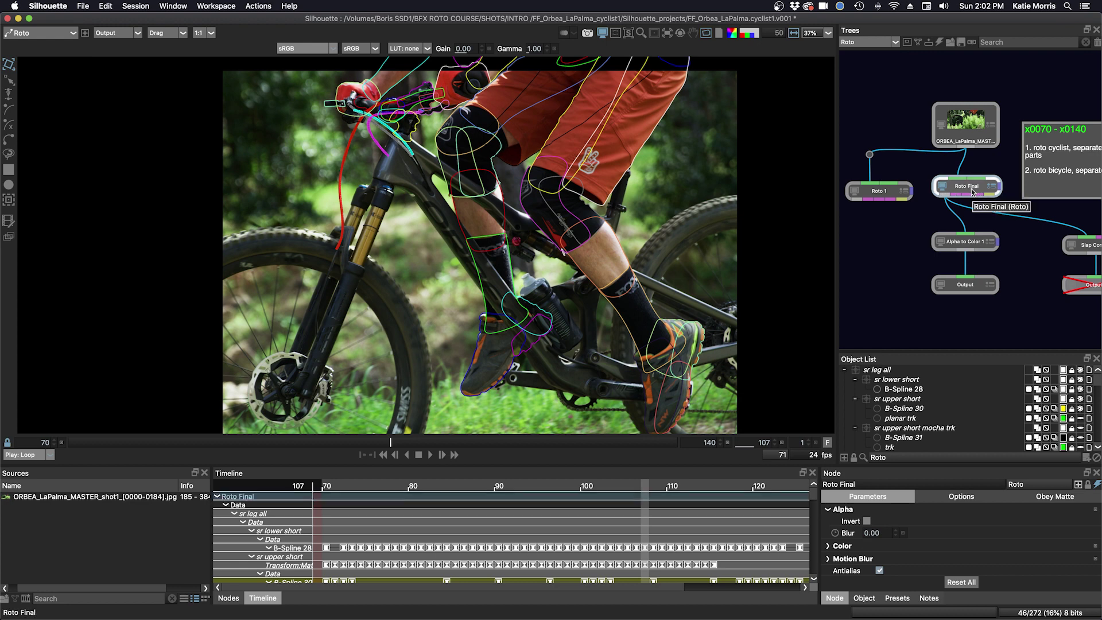
key(e)
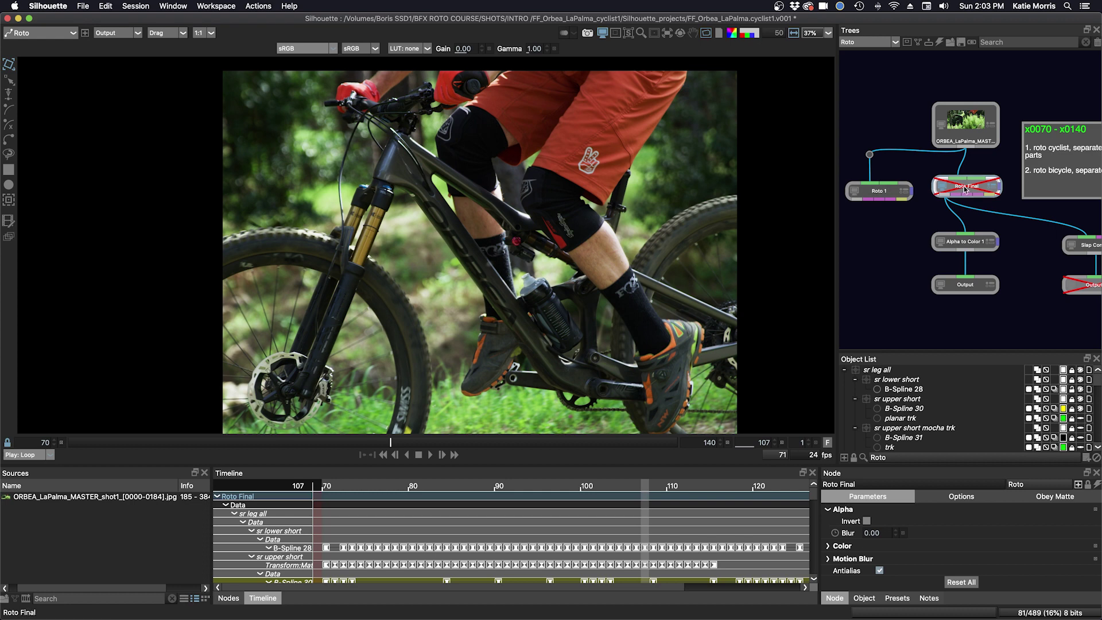
click(878, 191)
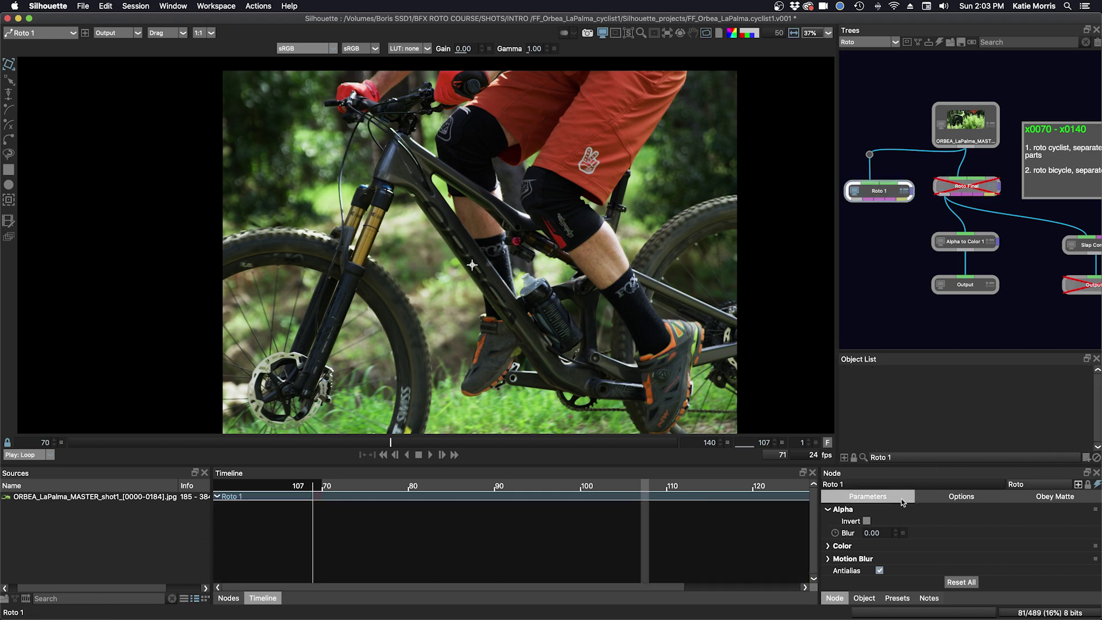
click(867, 483)
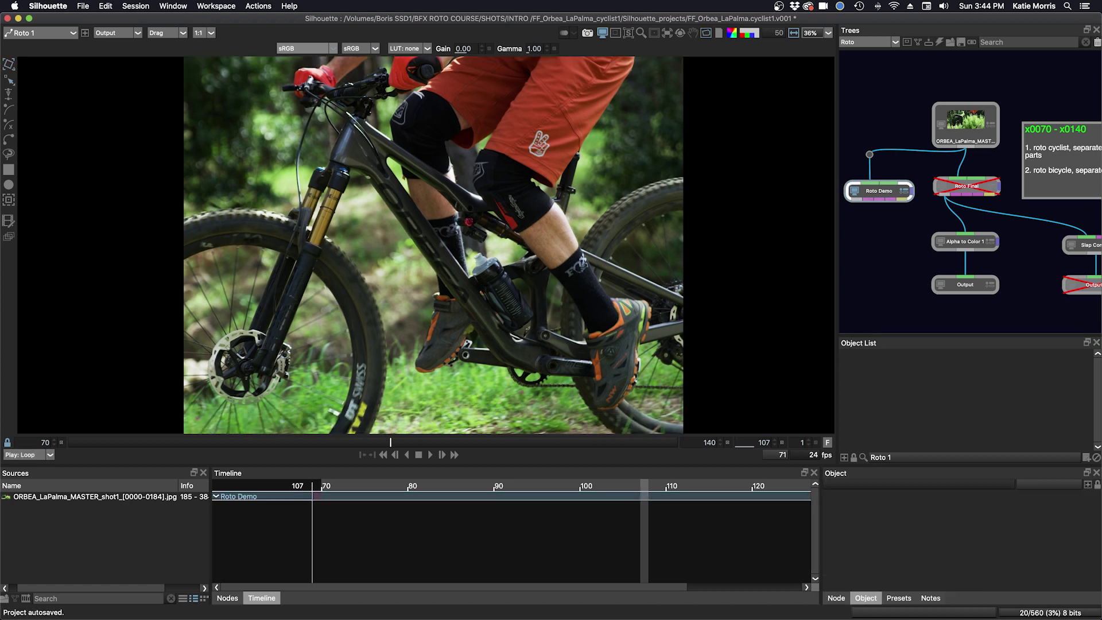
Step: Play the shot to frame 123, showing no shapes through the empty Roto Demo node
click(430, 457)
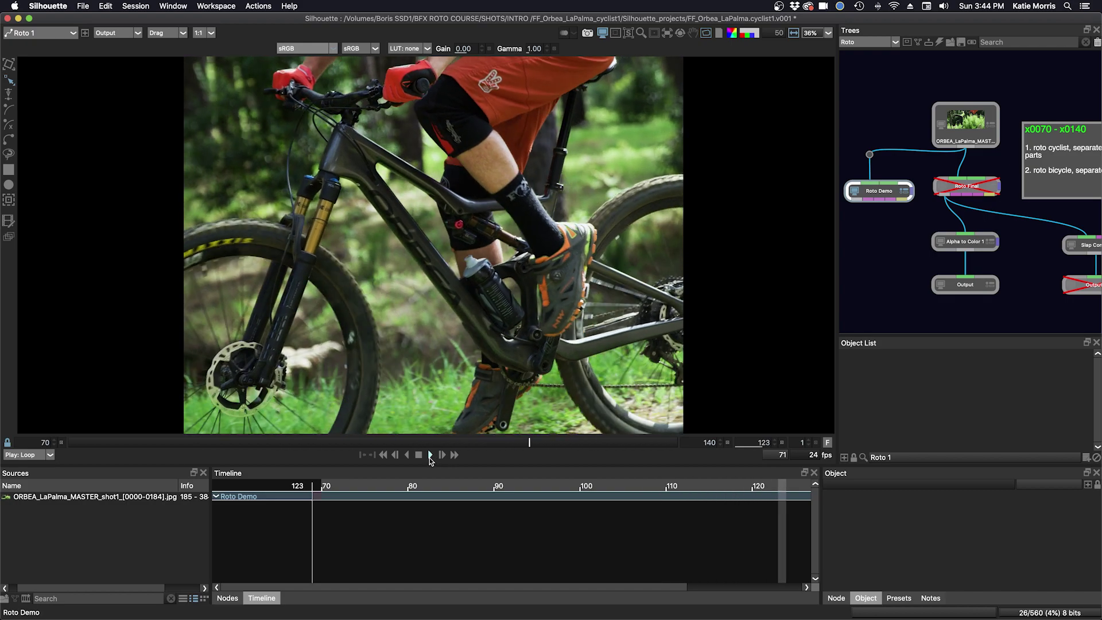